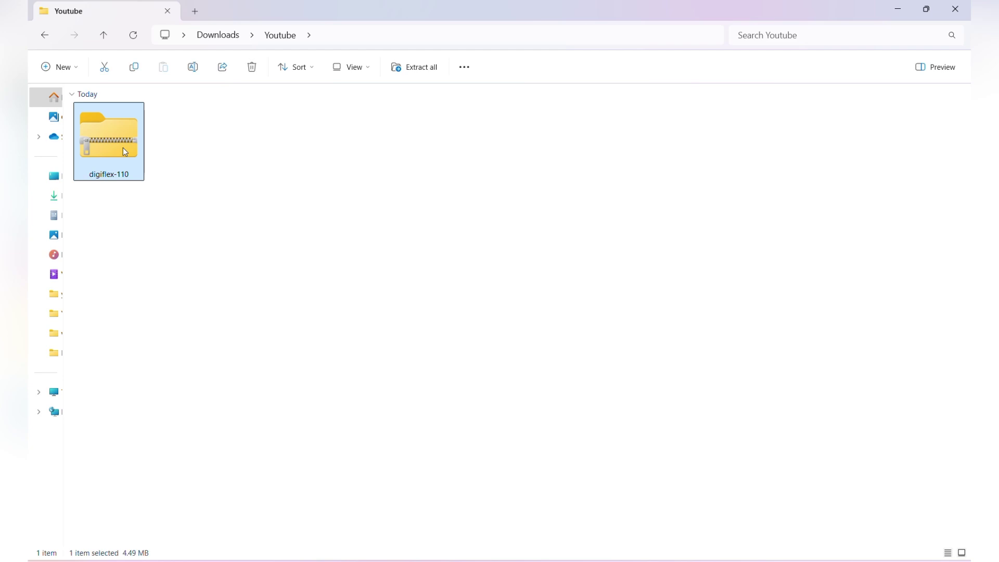
Step: Extract the digiflex-110 archive with WinRAR into its own digiflex-110 folder
right_click(125, 152)
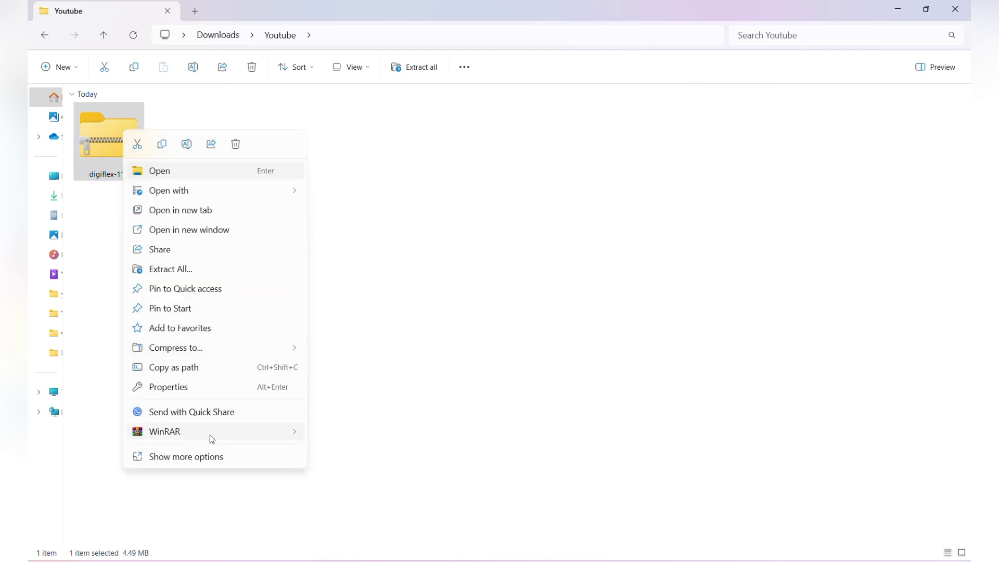
mouse_move(217, 440)
left_click(347, 475)
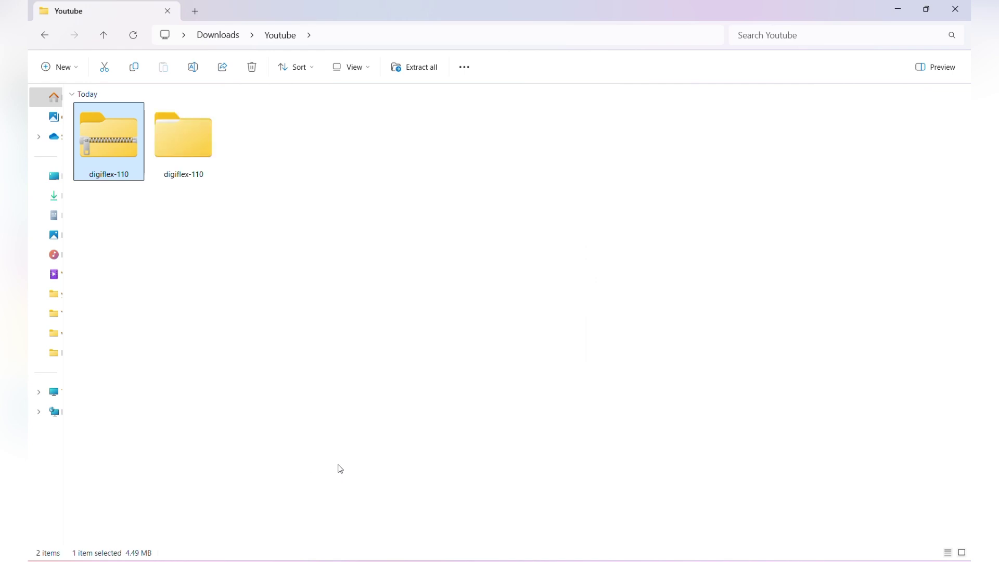
Step: Open the digiflex-package folder inside the extracted digiflex-110 folder, show its contents as large icons and select the digiflex archive
double_click(196, 138)
double_click(182, 131)
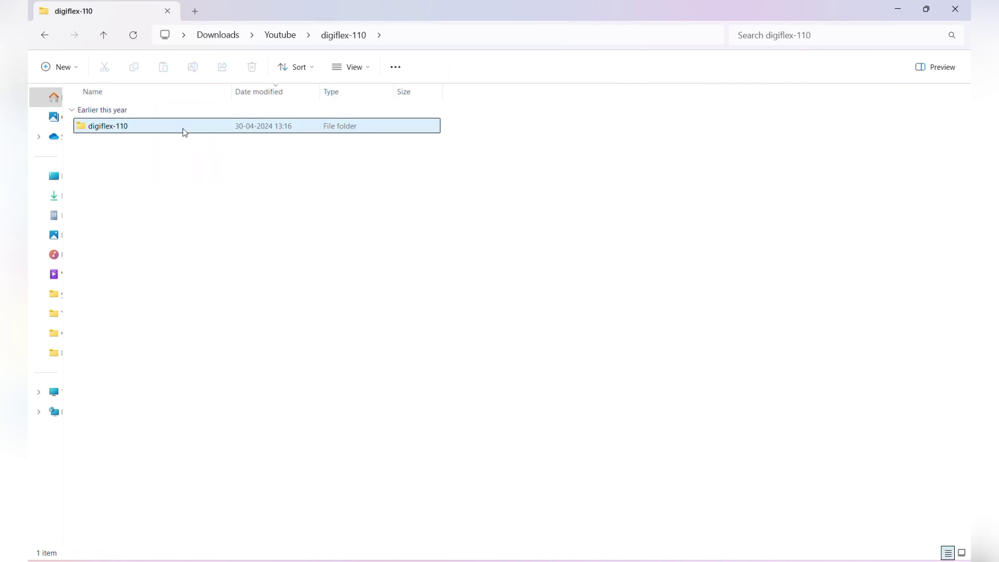
double_click(184, 133)
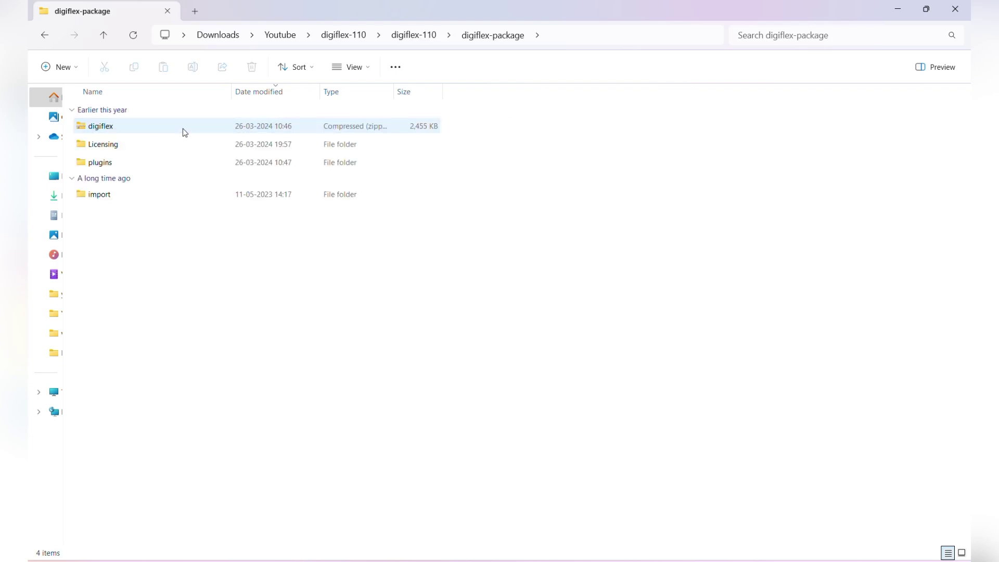
key("ctrl+shift+2")
left_click(89, 133)
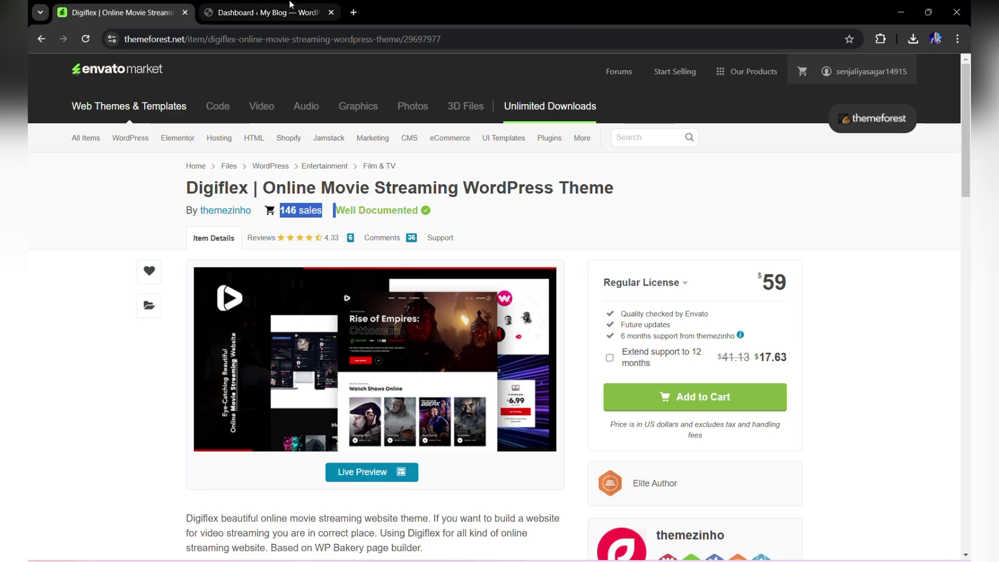
Step: Switch to the WordPress admin in the browser and open the theme upload form
left_click(285, 7)
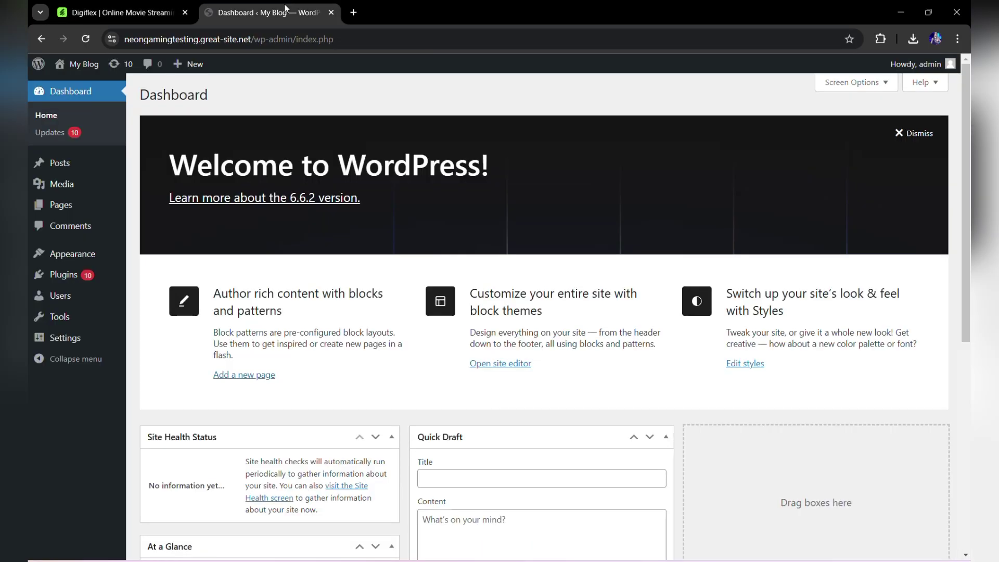
mouse_move(99, 253)
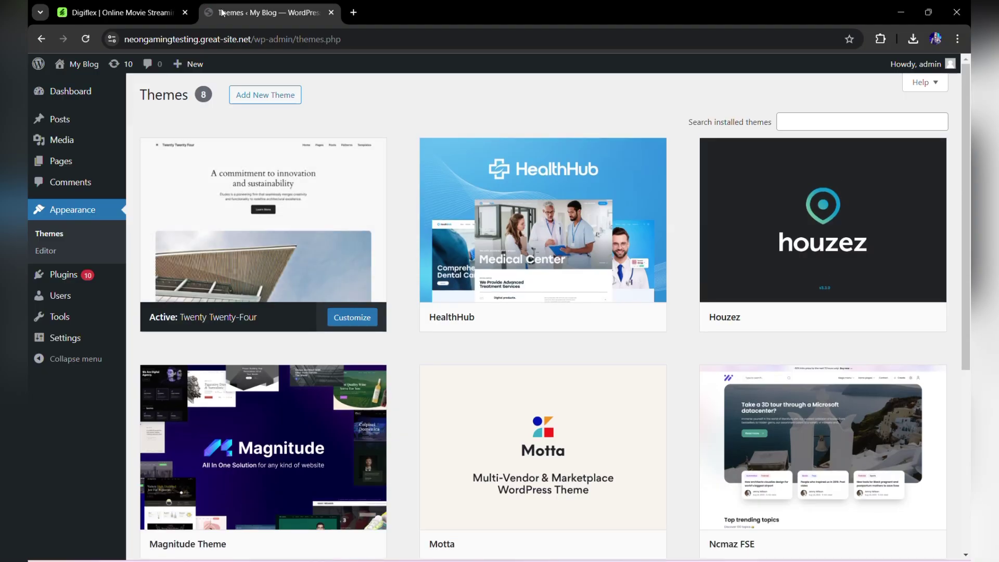
left_click(260, 104)
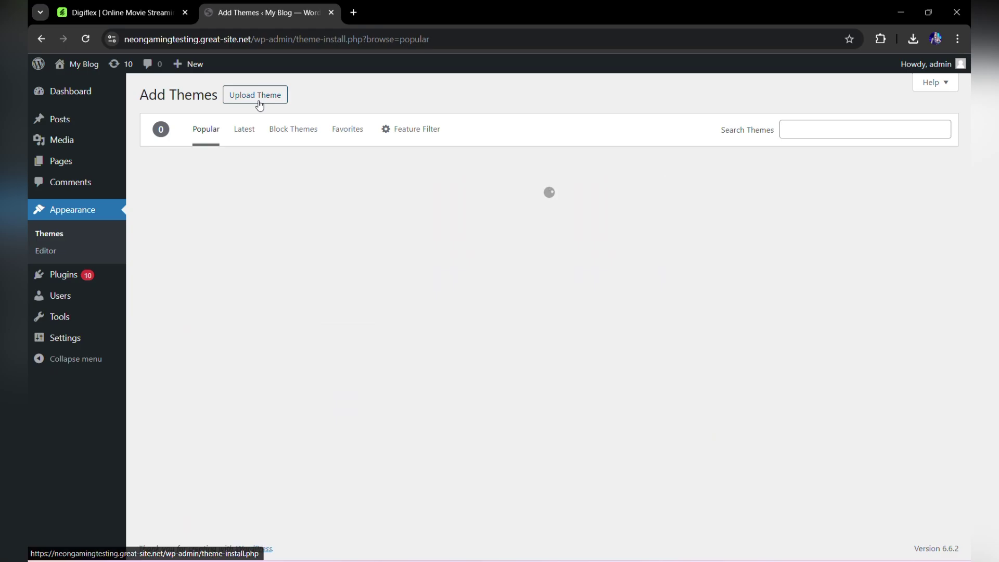
left_click(258, 102)
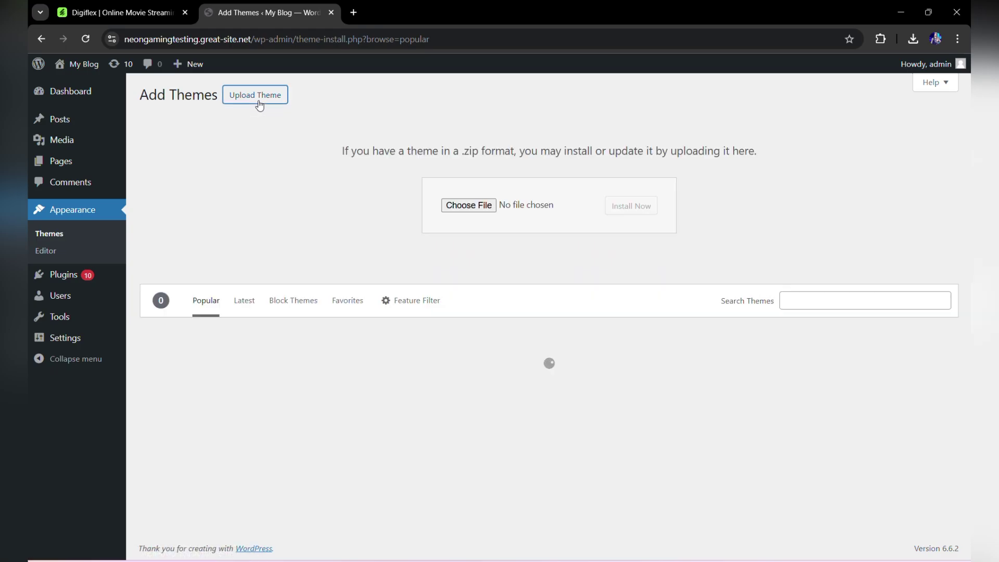
Step: Install the theme from digiflex.zip in the digiflex-package folder and activate it
left_click(487, 484)
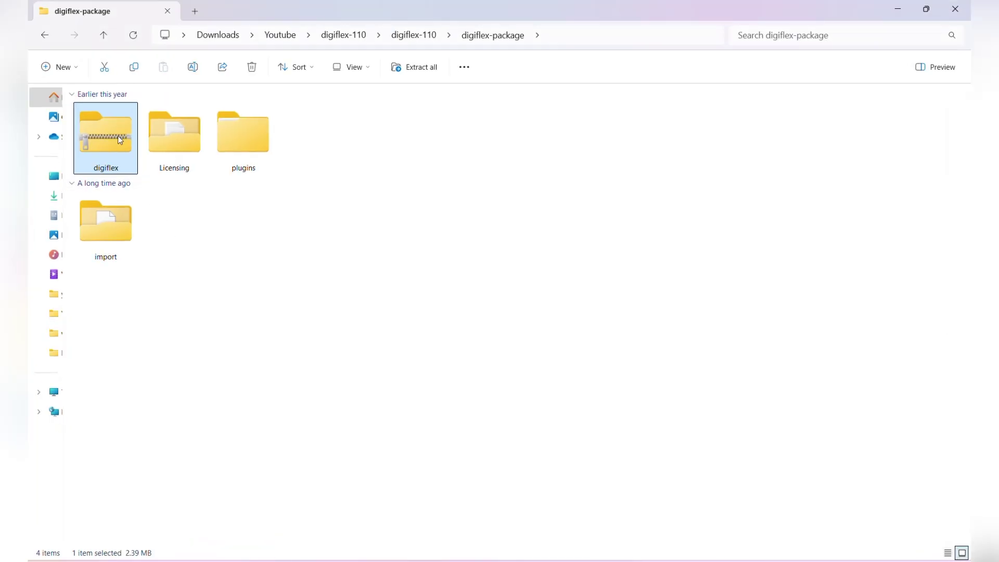
left_click_drag(117, 135, 463, 208)
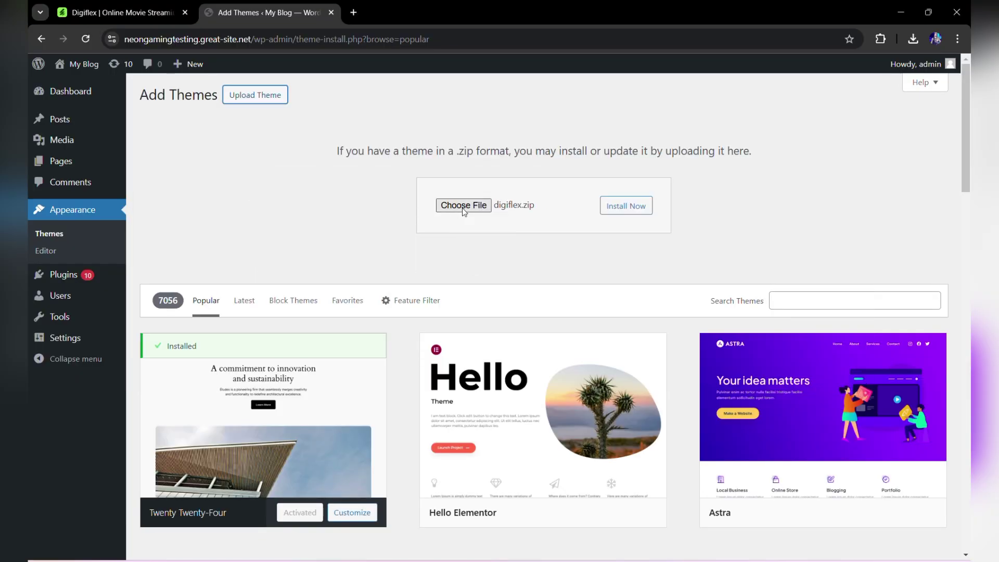
left_click(626, 207)
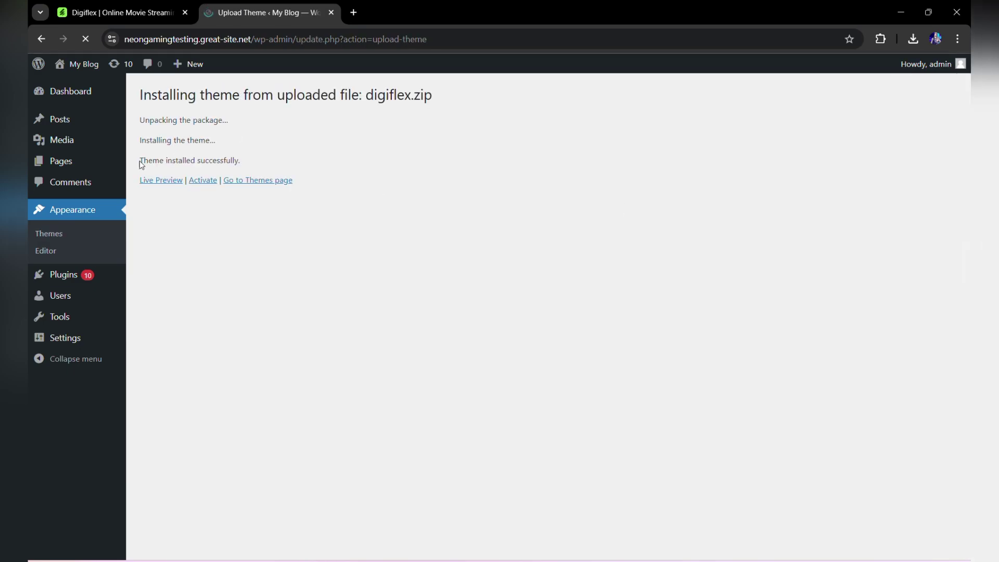
left_click_drag(140, 161, 246, 166)
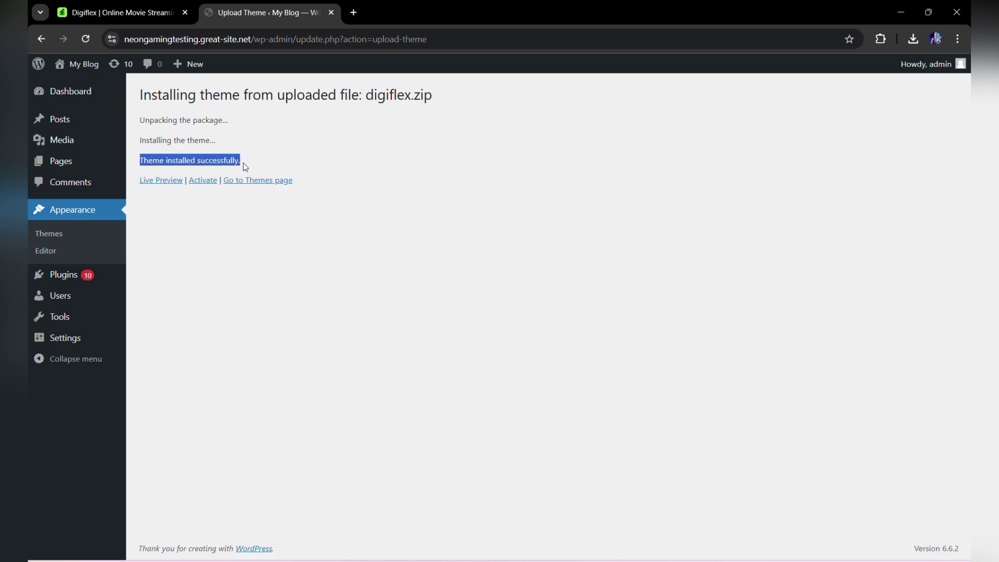
left_click(204, 182)
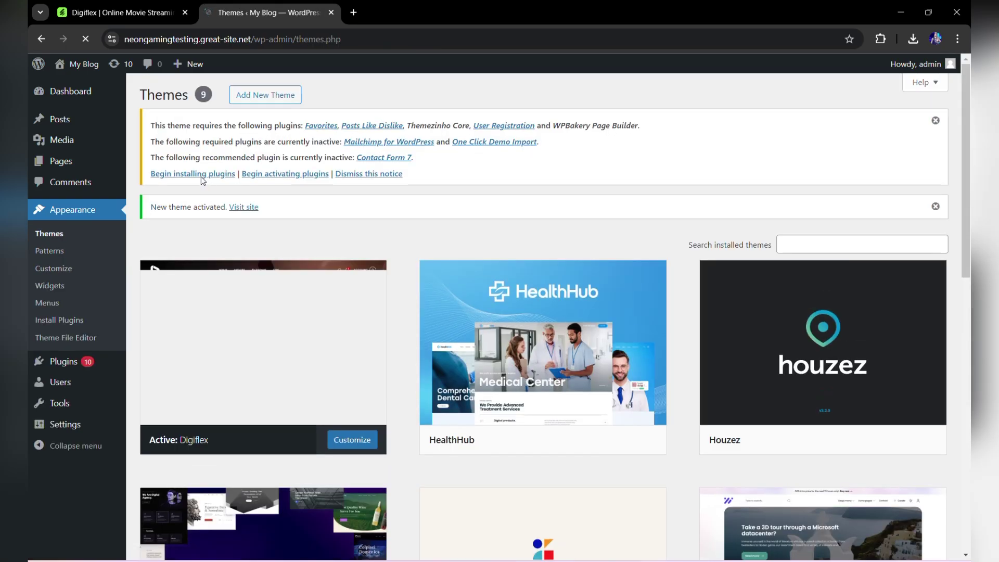
Step: Start installing the theme's required plugins with Favorites and return to the required plugins list
left_click_drag(150, 126, 304, 126)
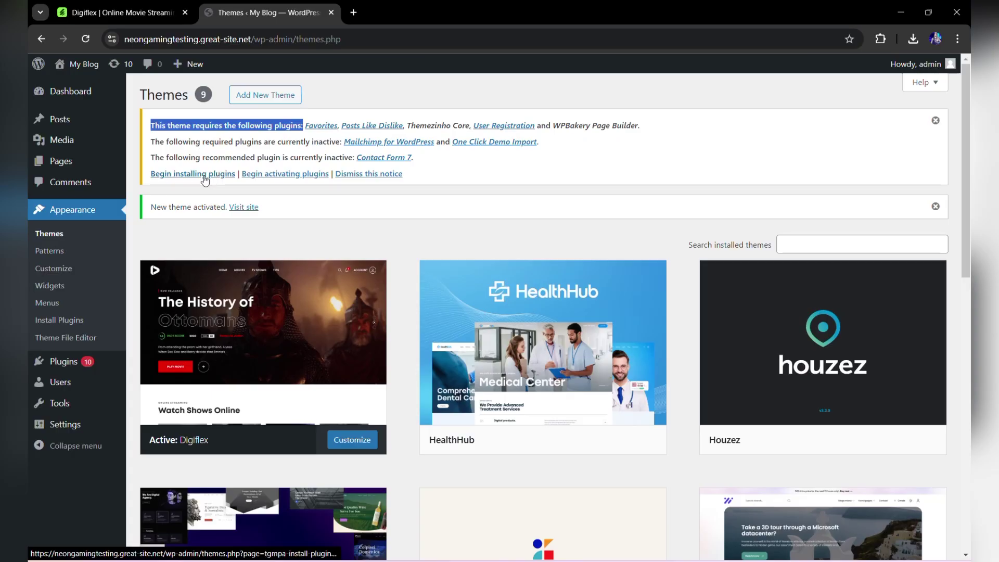
left_click(204, 176)
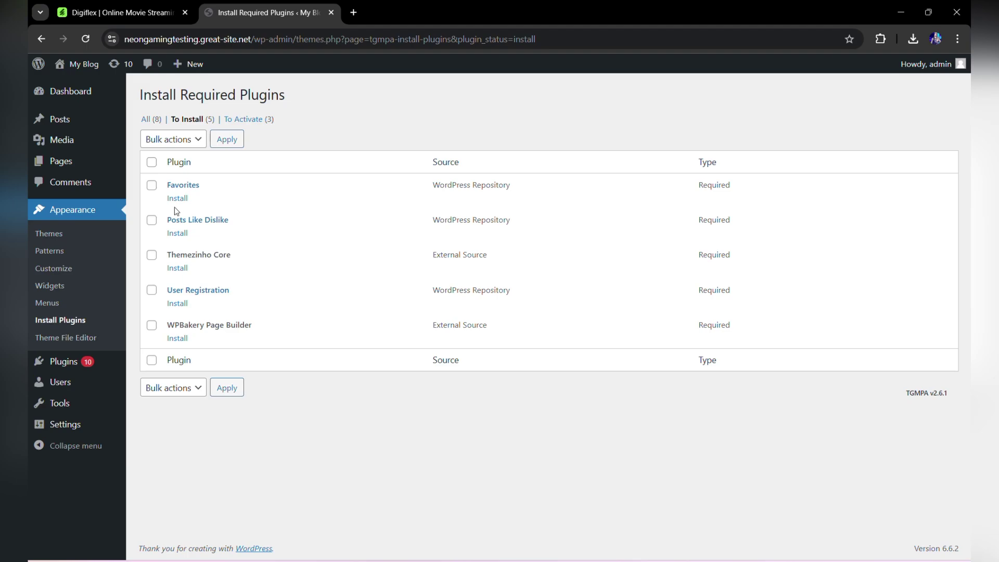
left_click(177, 202)
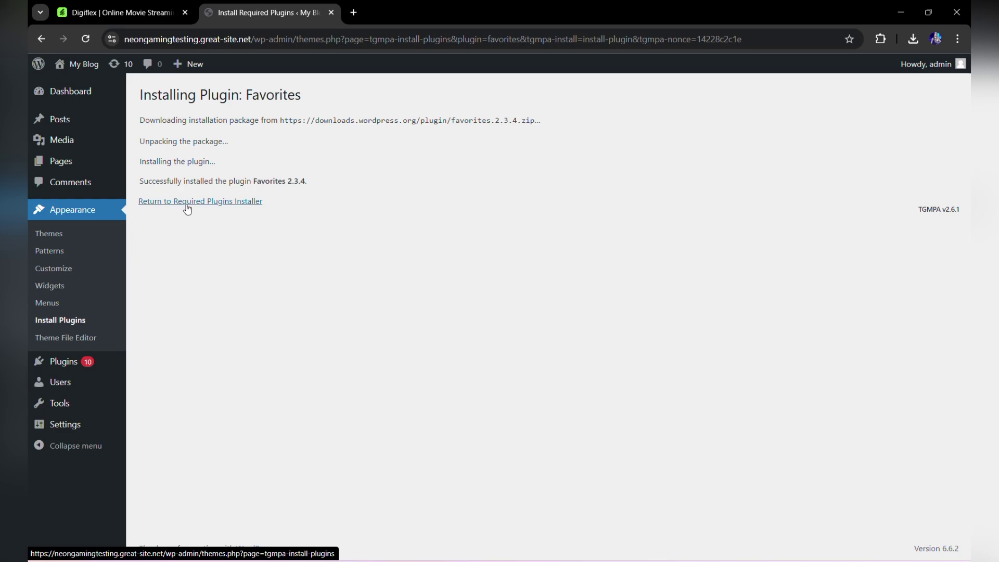
left_click(187, 203)
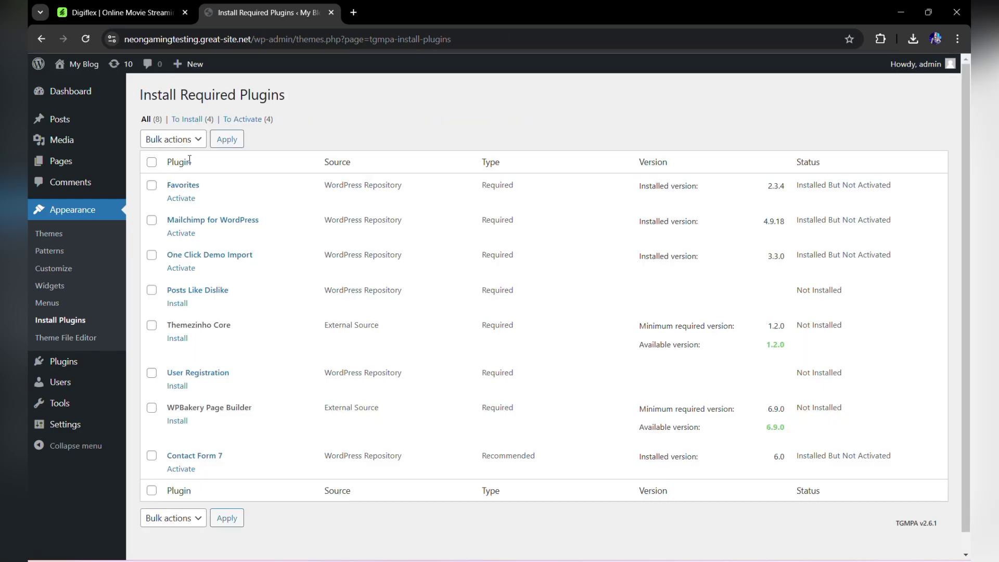
Step: Install the Posts Like Dislike plugin from the plugins still to install and return to the required plugins list
left_click(201, 123)
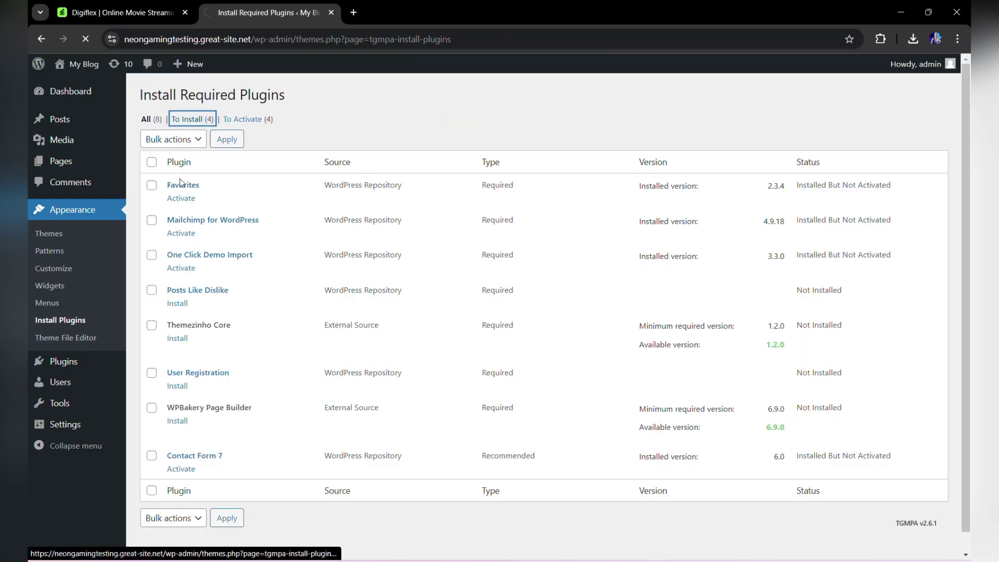
left_click(180, 200)
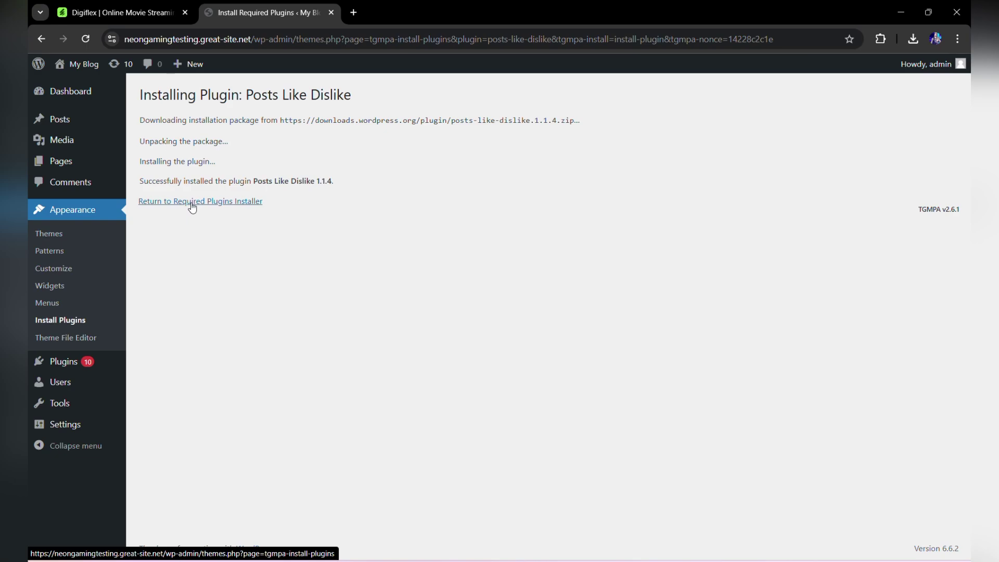
left_click(191, 204)
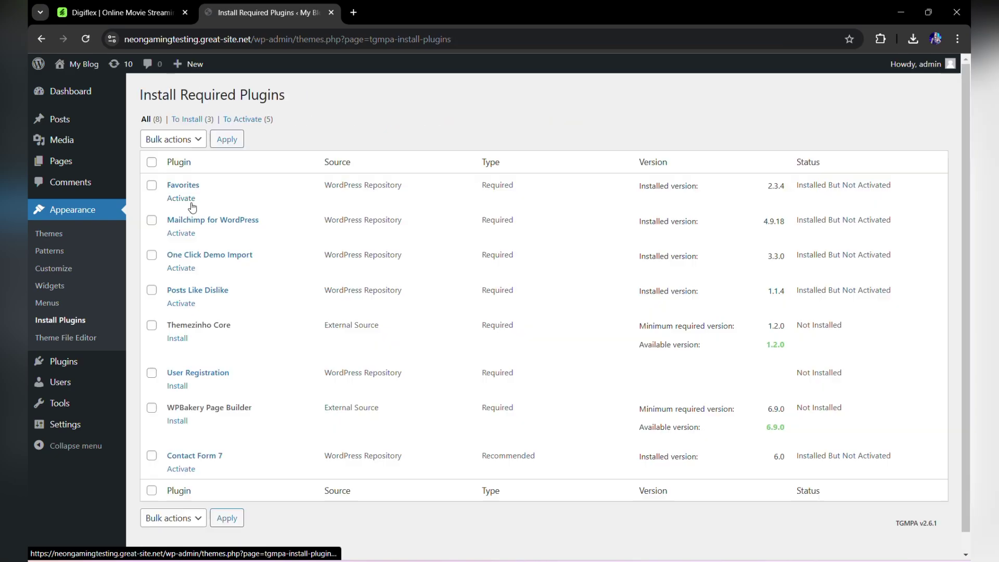
Step: Install the Themezinho Core plugin from the plugins still to install and return to the required plugins list
left_click(199, 120)
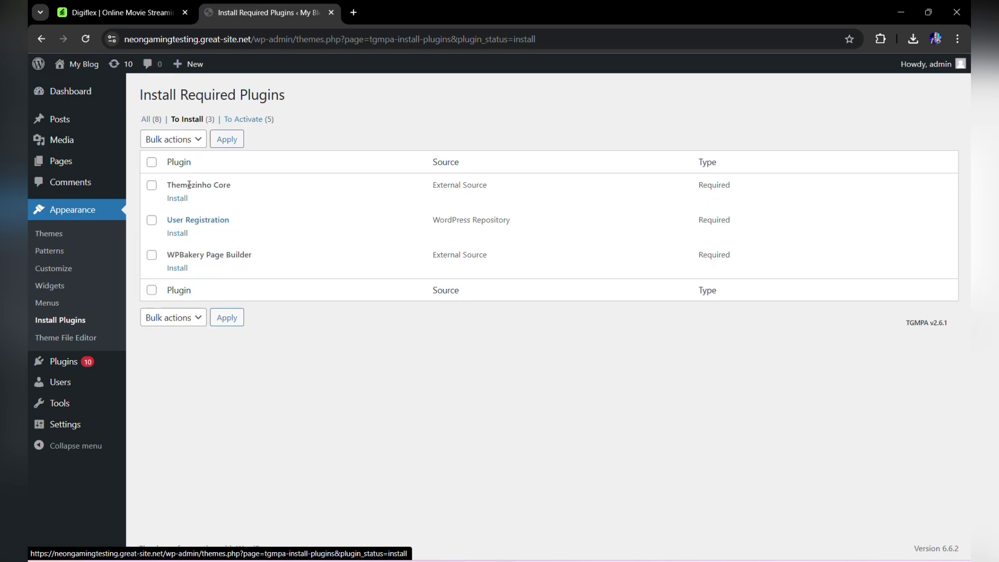
left_click(177, 199)
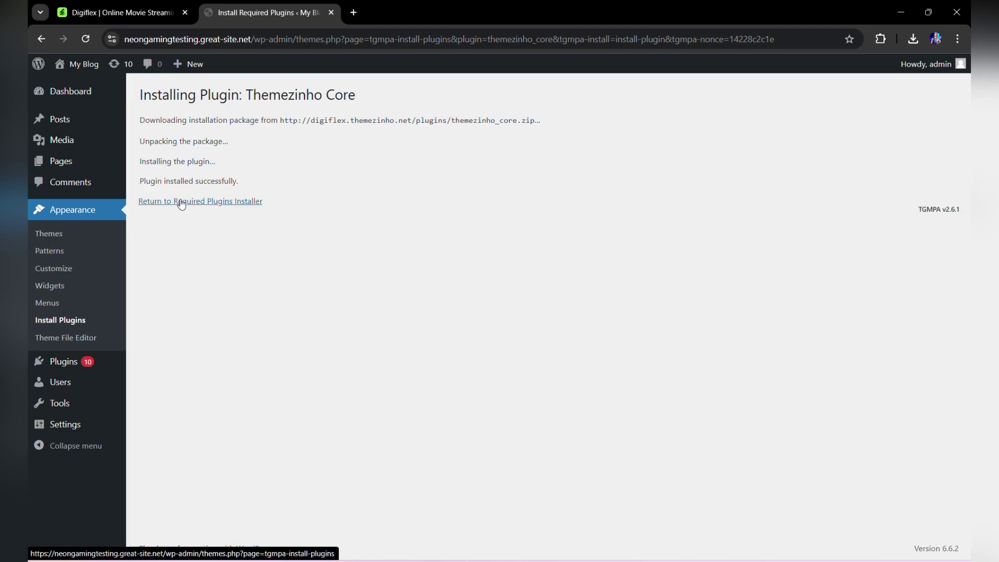
left_click(182, 203)
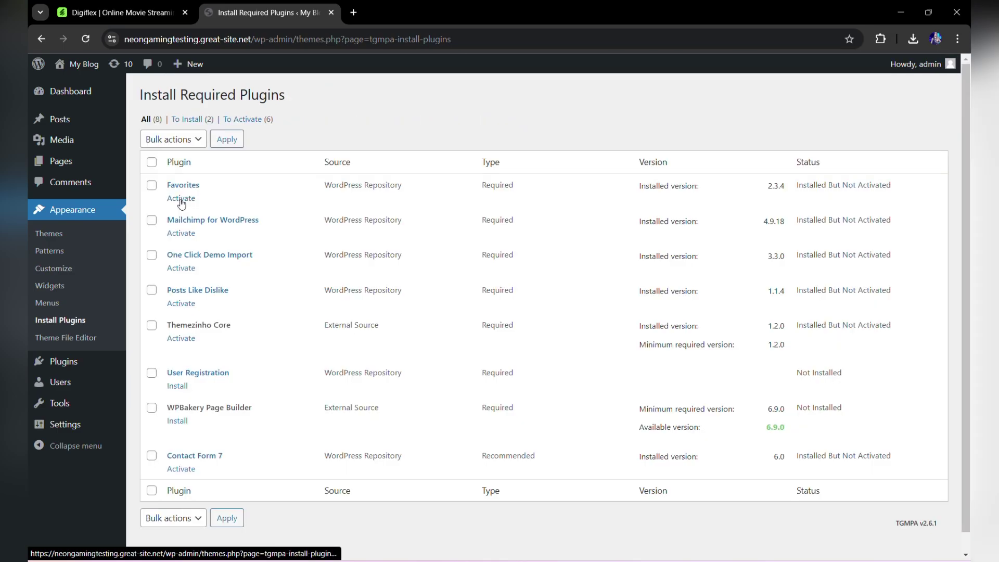
Step: Try to install the User Registration plugin, and load the site's wp-admin dashboard again
left_click(184, 122)
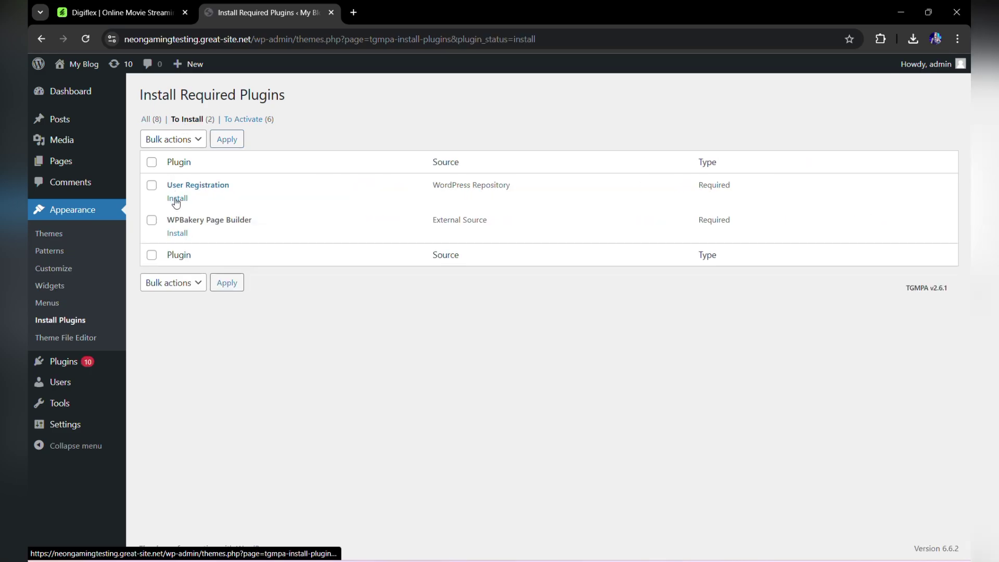
left_click(177, 200)
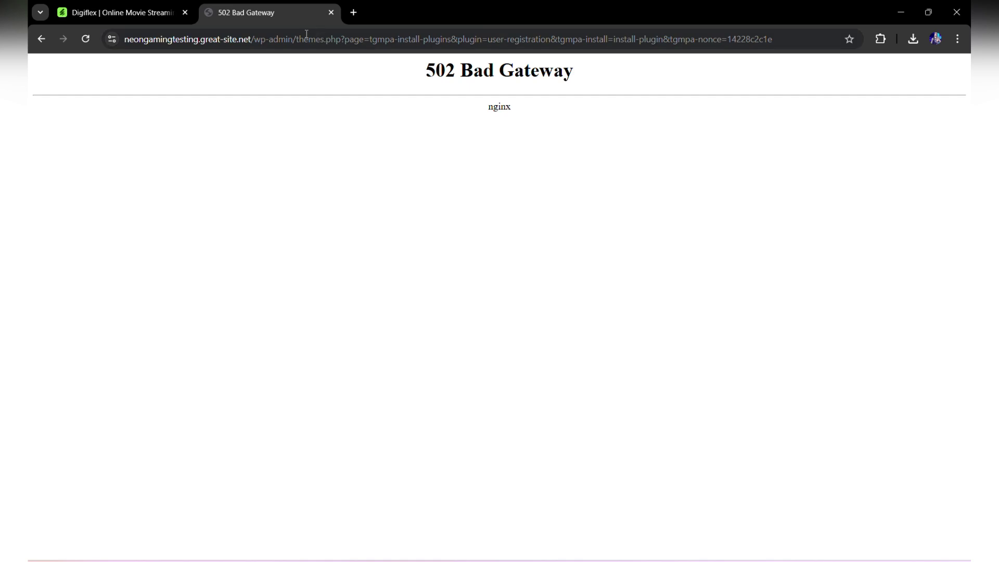
left_click_drag(295, 37, 801, 39)
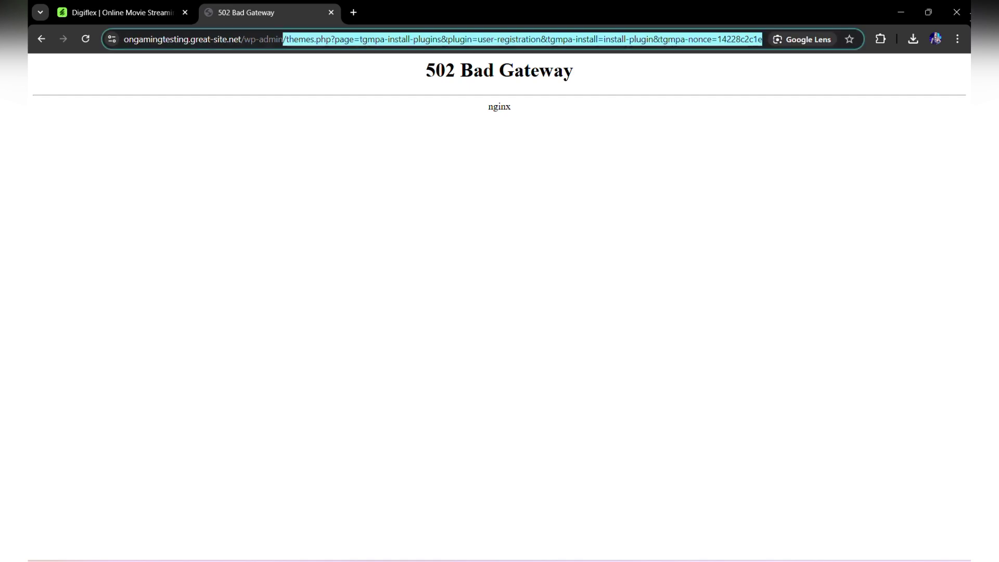
key("BackSpace")
key("Return")
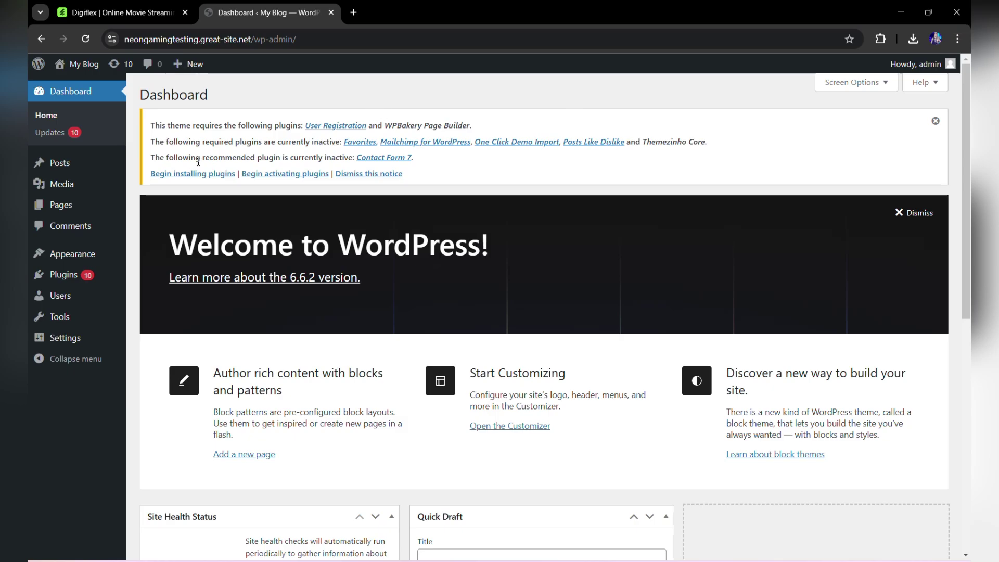
Step: Install the WPBakery Page Builder plugin from the plugins still to install and return to the required plugins list
left_click(191, 177)
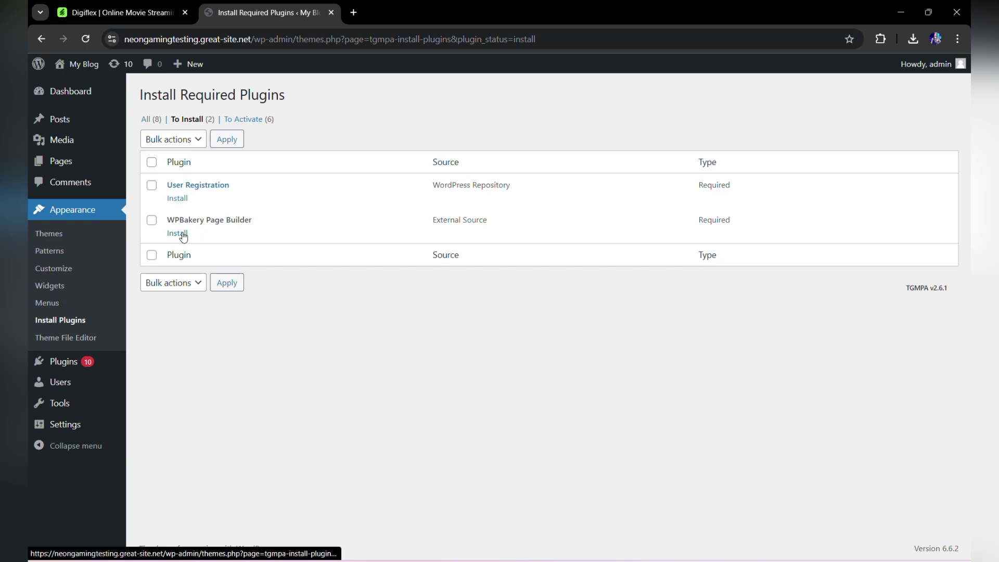
left_click(182, 233)
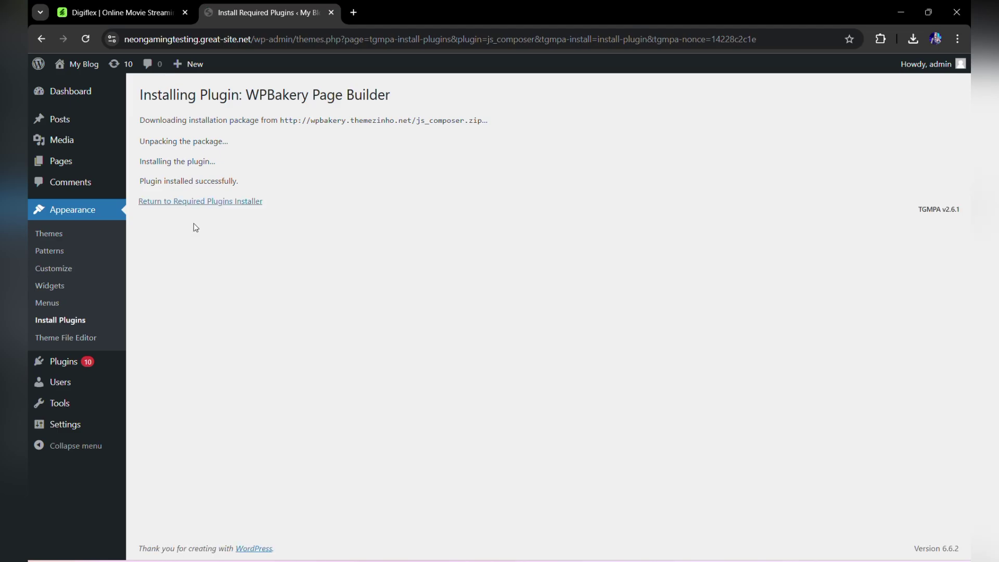
left_click(230, 203)
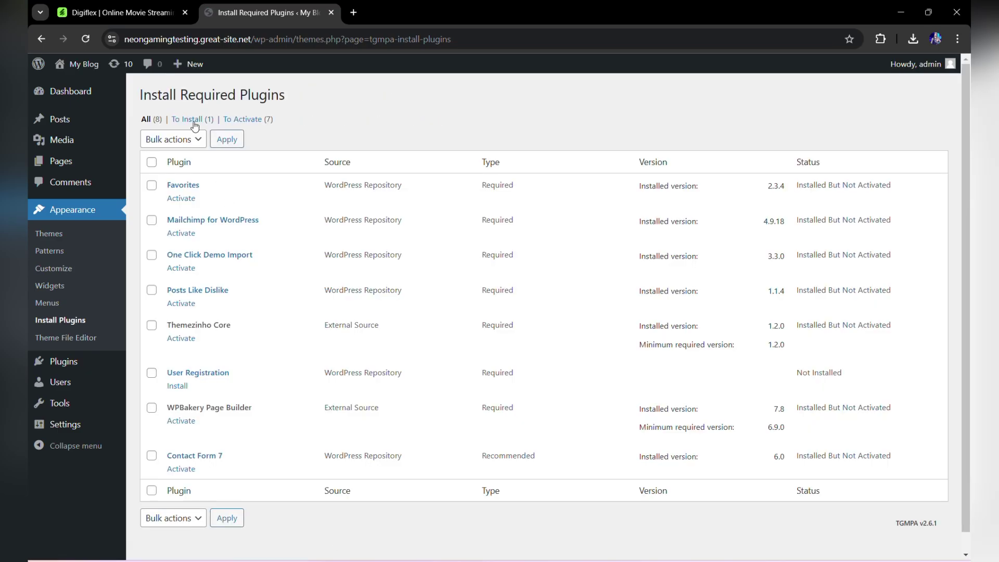
Step: Install the remaining required plugin, User Registration
left_click(194, 122)
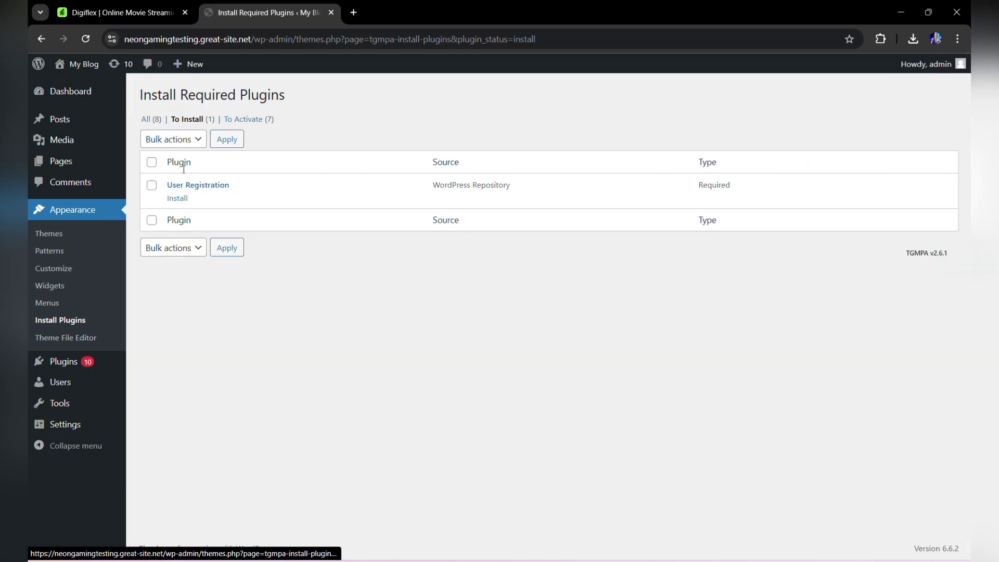
left_click(177, 199)
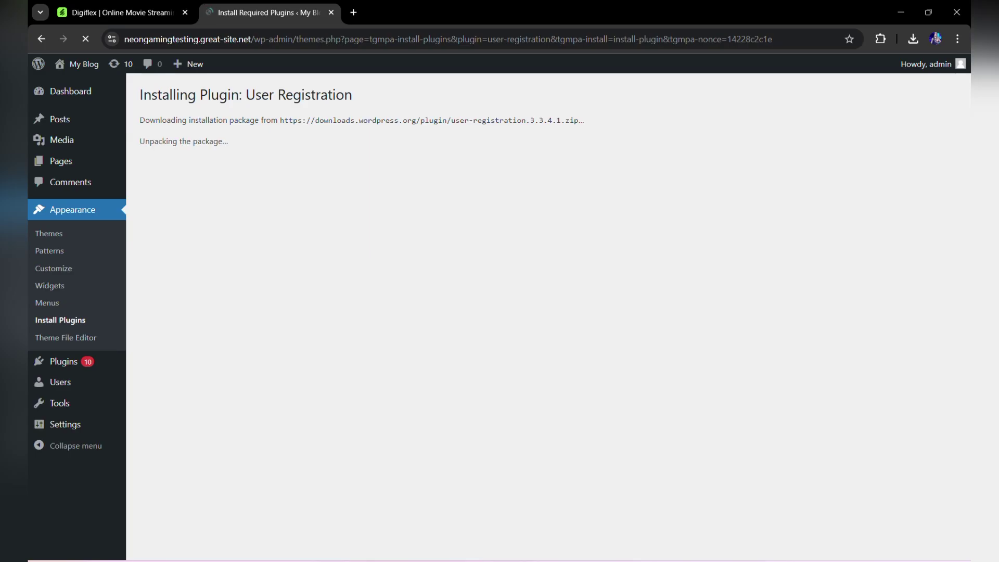
Step: Switch to File Explorer, view the plugins folder of digiflex-package with large icons, and return to the browser
left_click(416, 560)
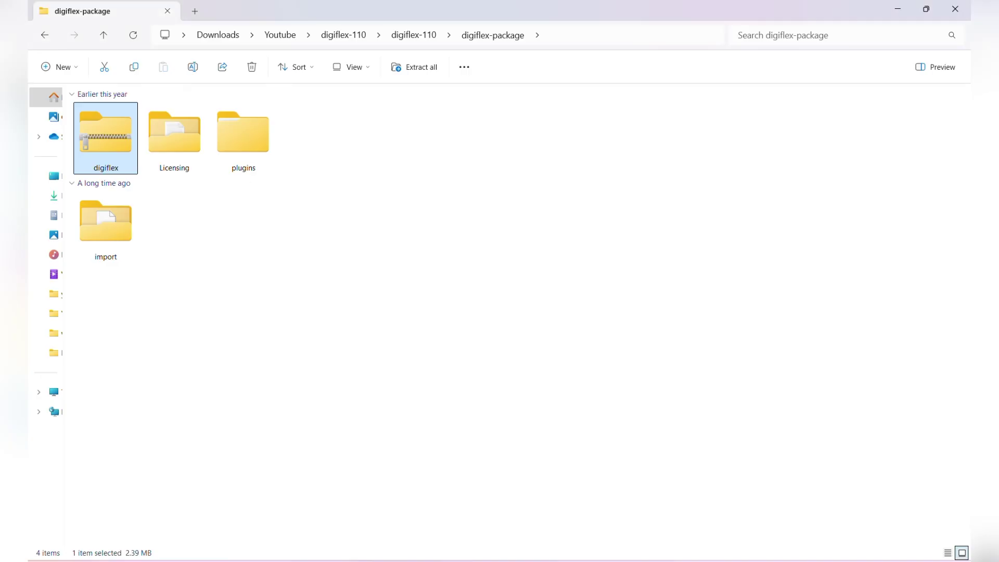
double_click(243, 158)
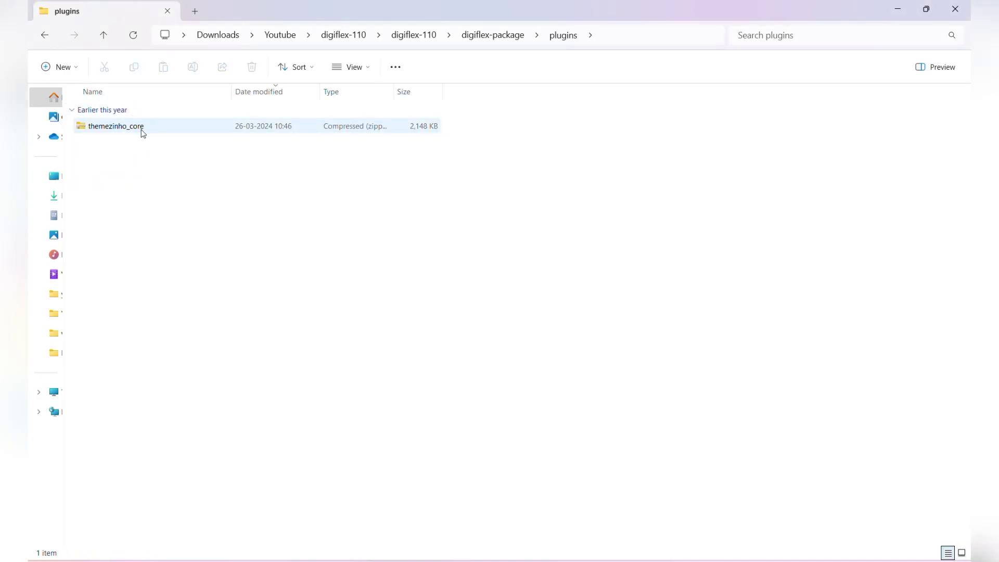
key("ctrl+shift+2")
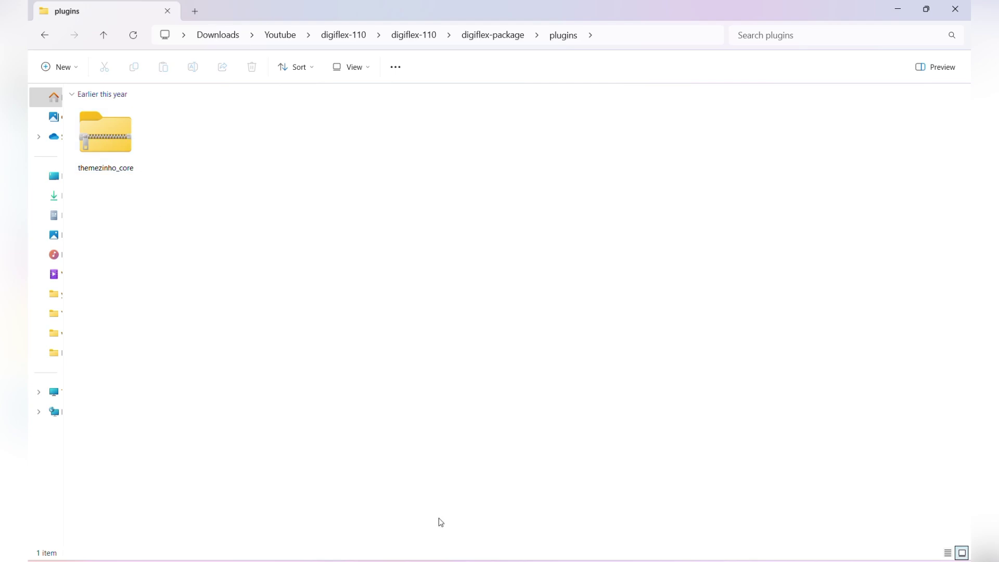
key("alt+Tab")
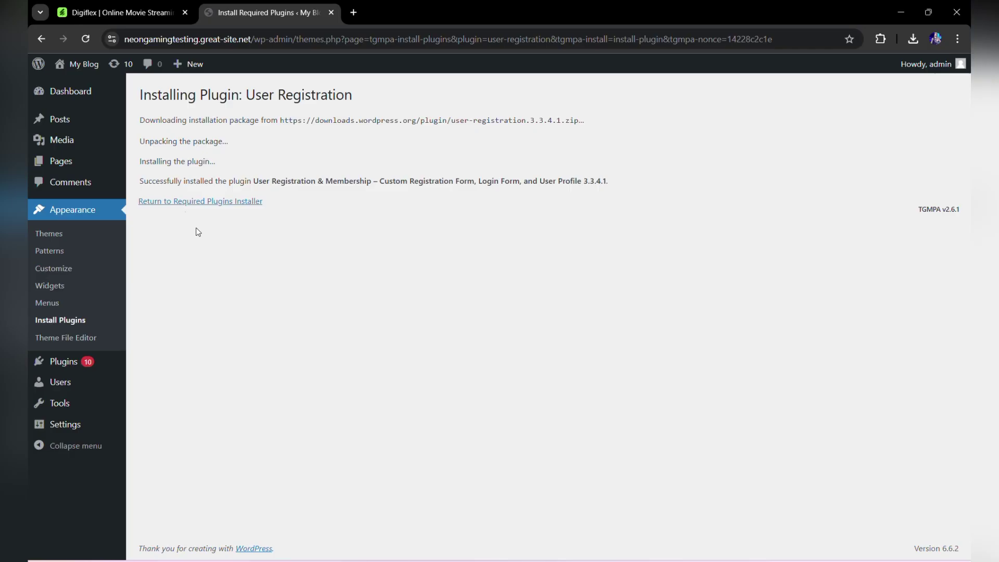
Step: Return to the required plugins list and activate all the installed plugins with one bulk action
left_click(185, 205)
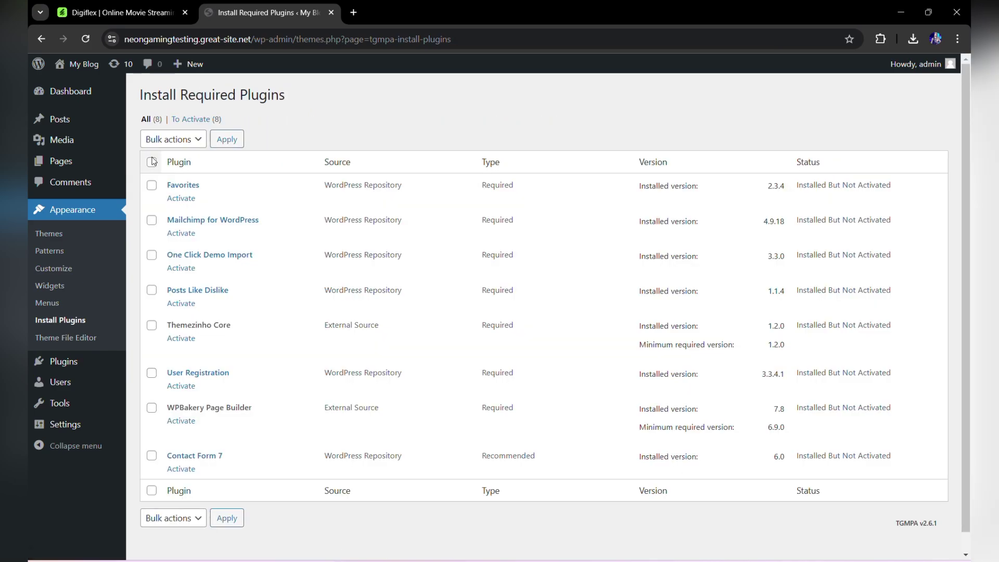
left_click(152, 162)
left_click(171, 140)
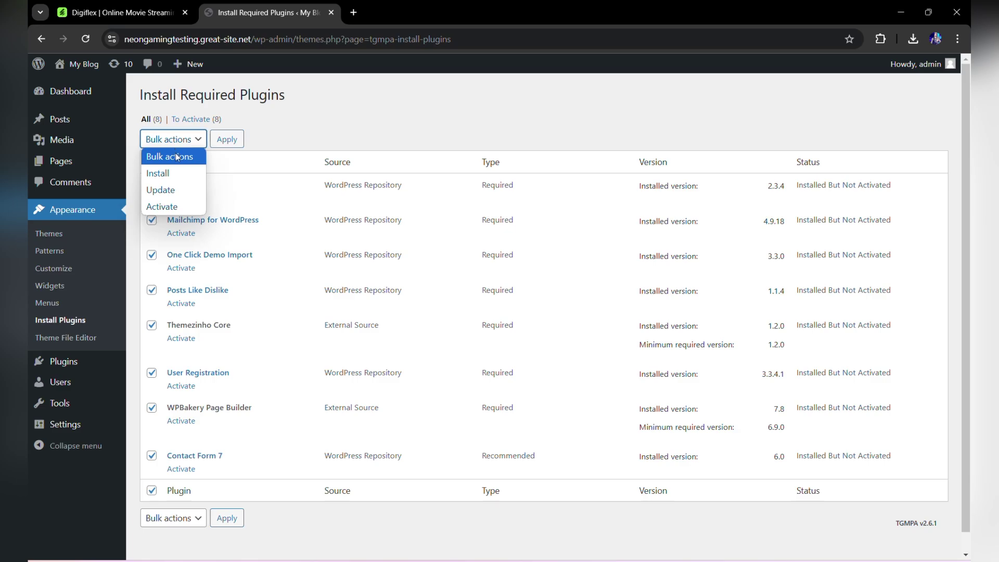
left_click(171, 206)
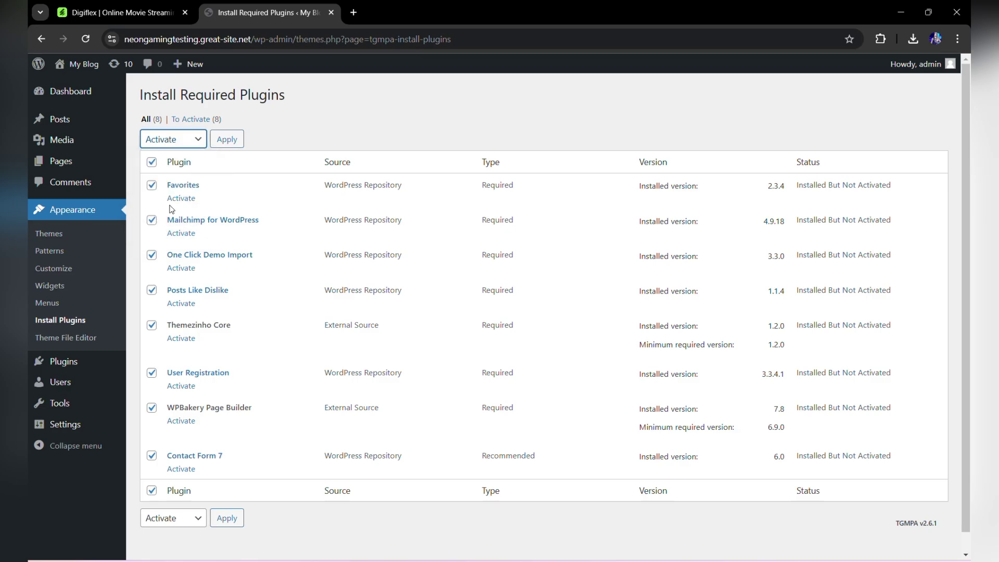
left_click(231, 137)
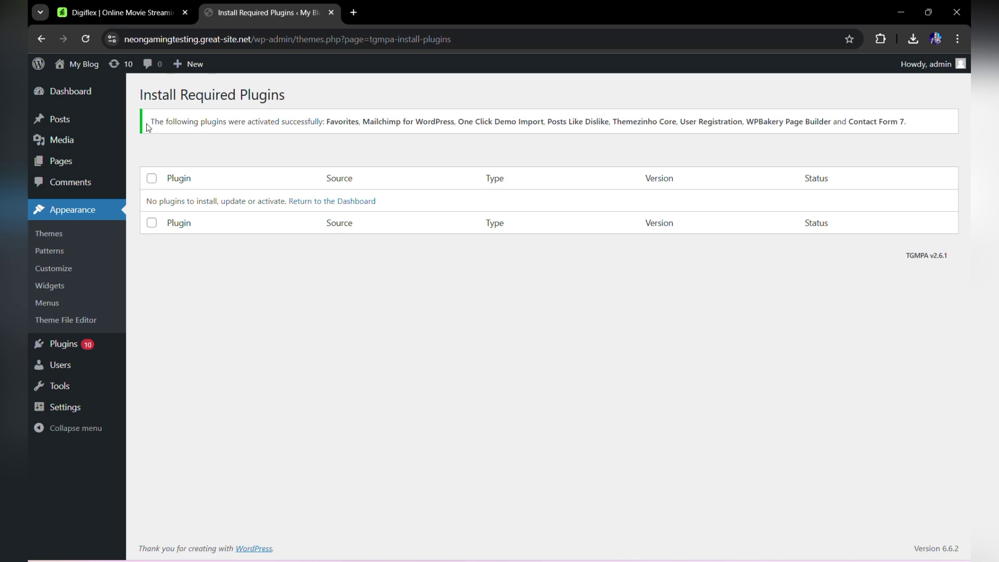
left_click_drag(147, 123, 308, 117)
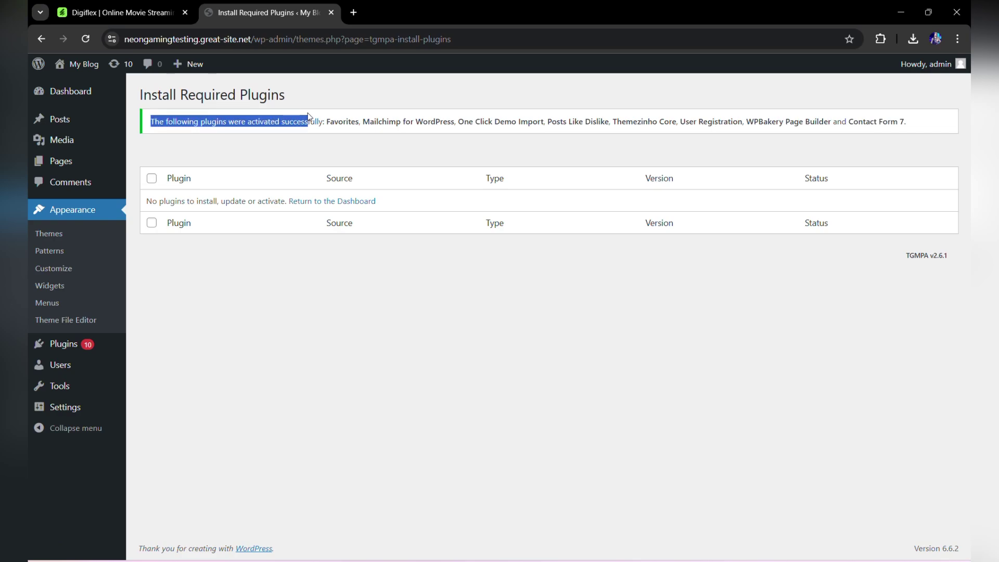
Step: Return to the WordPress dashboard, skipping the User Registration setup wizard
left_click(340, 201)
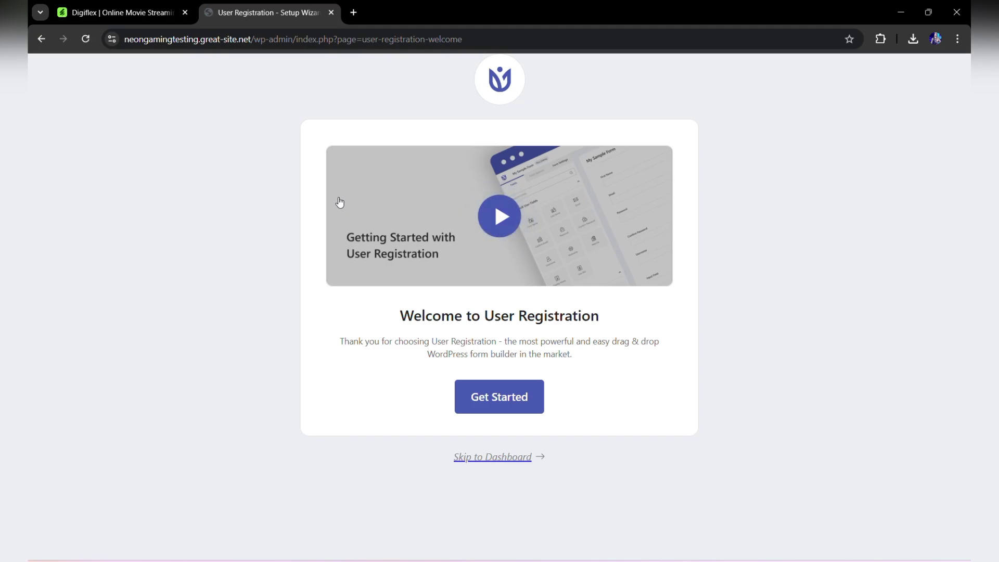
left_click(475, 458)
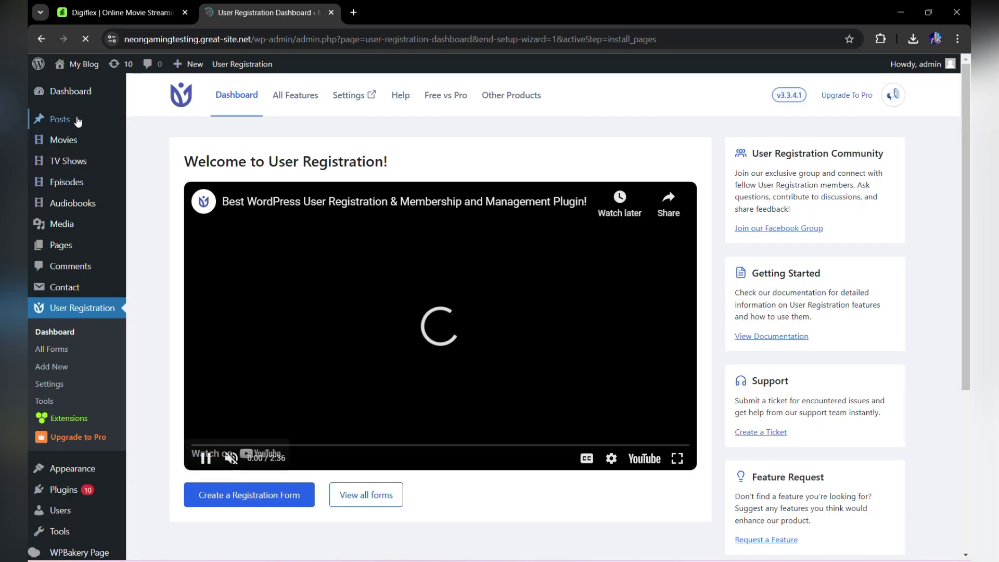
mouse_move(76, 99)
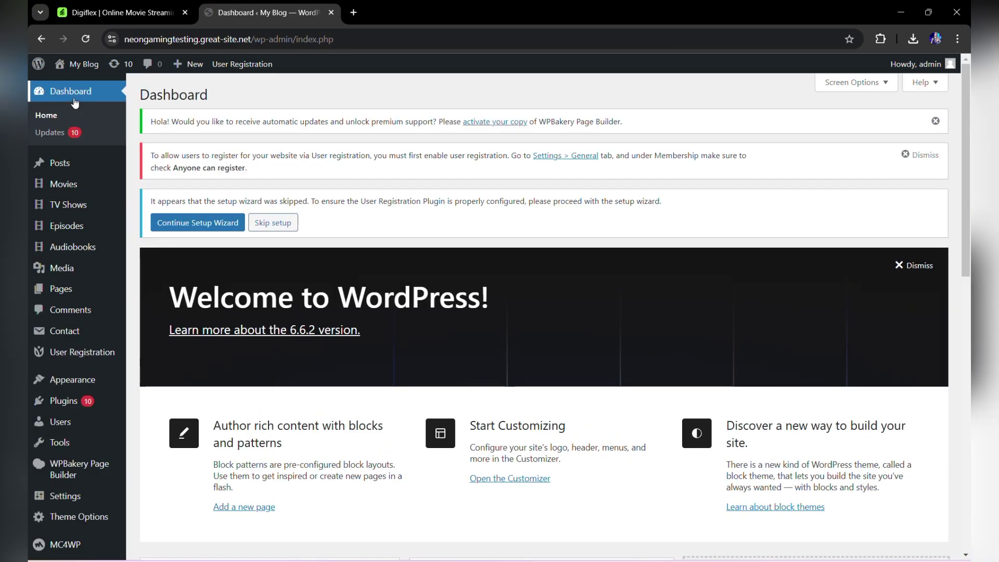
Step: Import the Digiflex demo content with One Click Demo Import
scroll(69, 246, "down", 2)
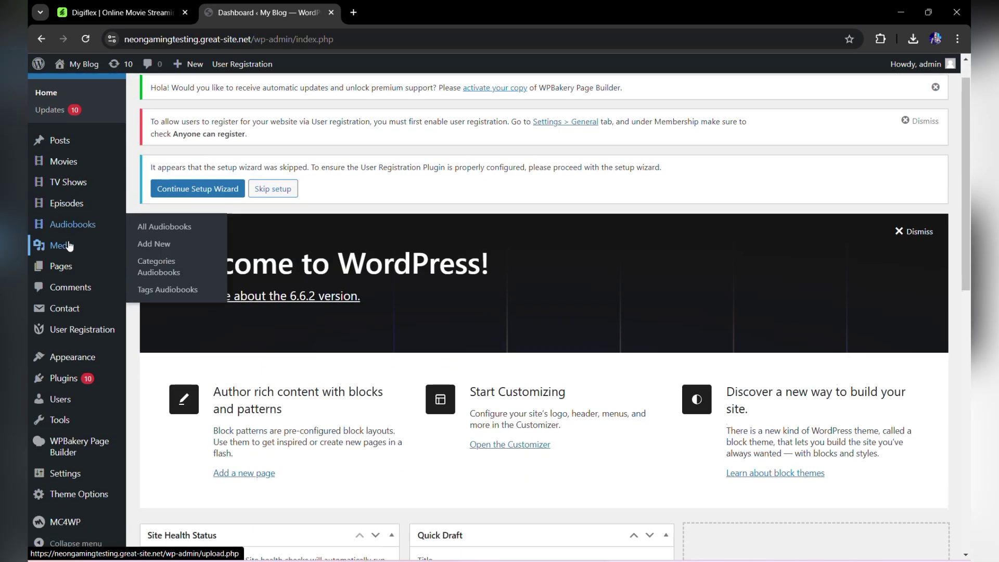
scroll(69, 246, "down", 3)
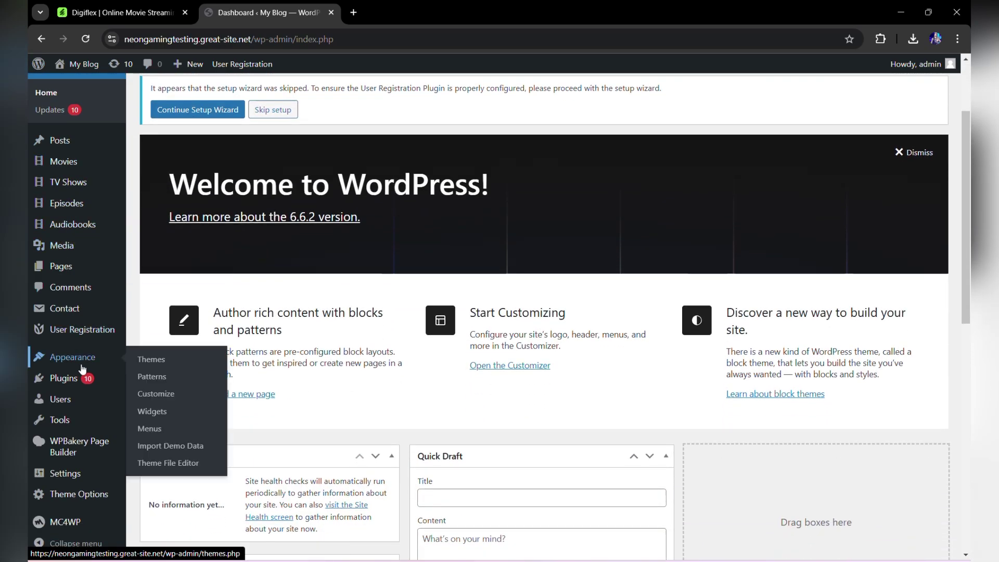
left_click(166, 450)
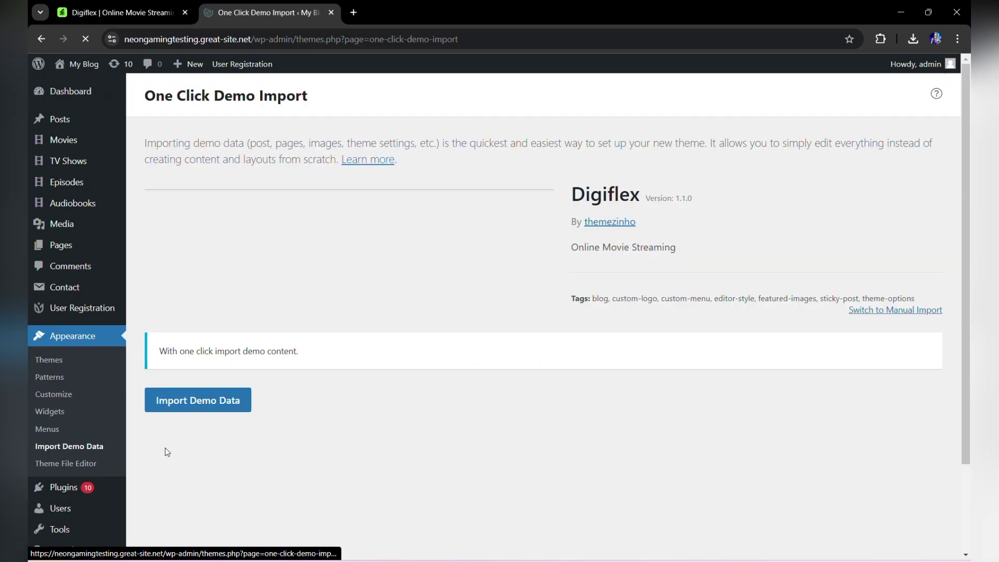
scroll(368, 383, "down", 5)
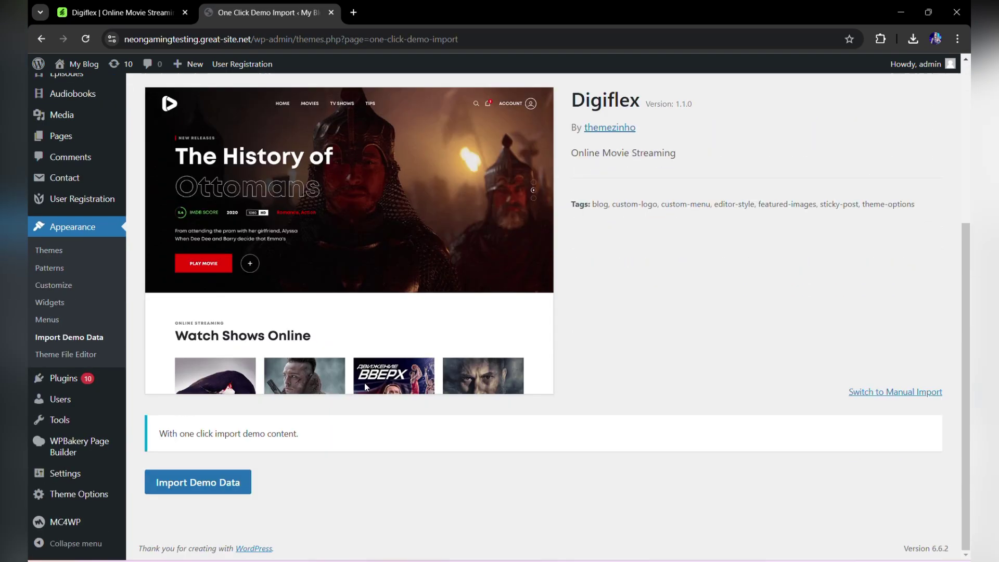
left_click(228, 486)
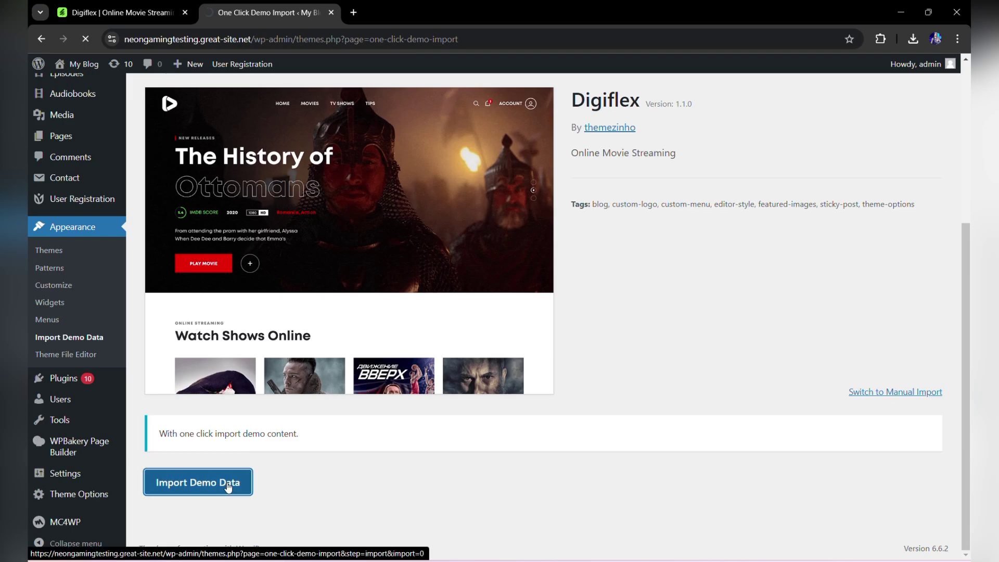
scroll(226, 484, "down", 1)
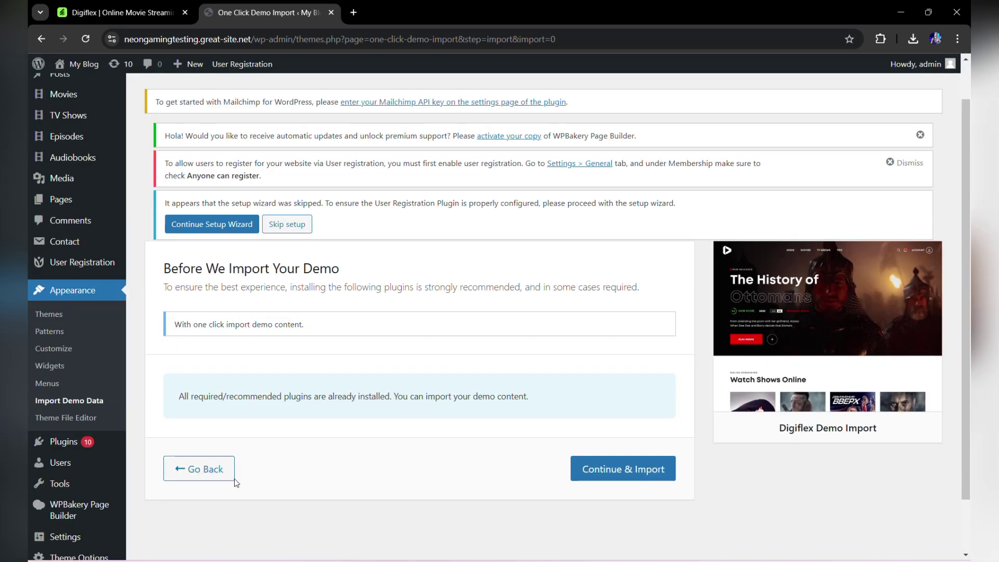
left_click(617, 470)
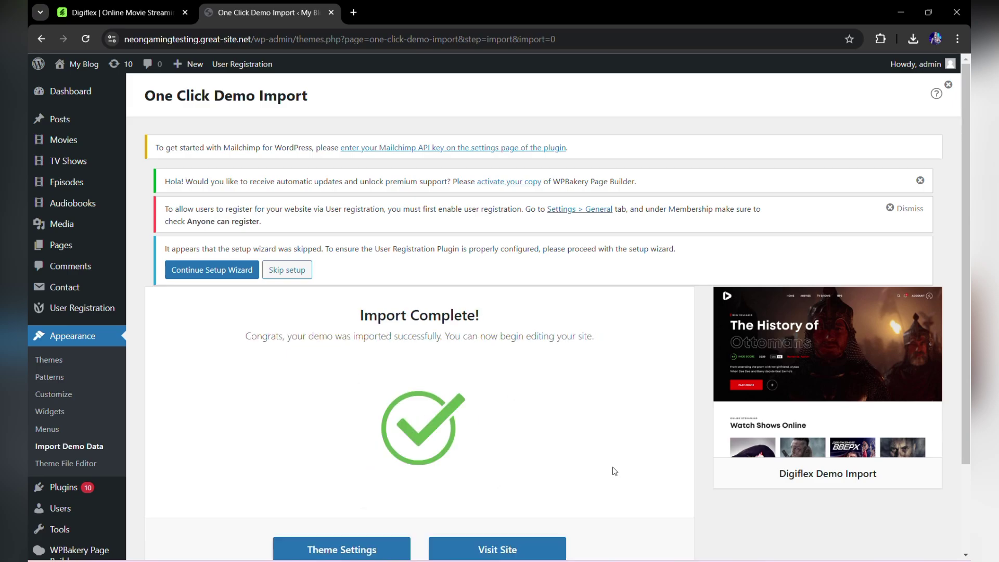
left_click_drag(357, 322, 492, 319)
Step: Open the site with the imported demo in a new browser tab
scroll(455, 356, "down", 2)
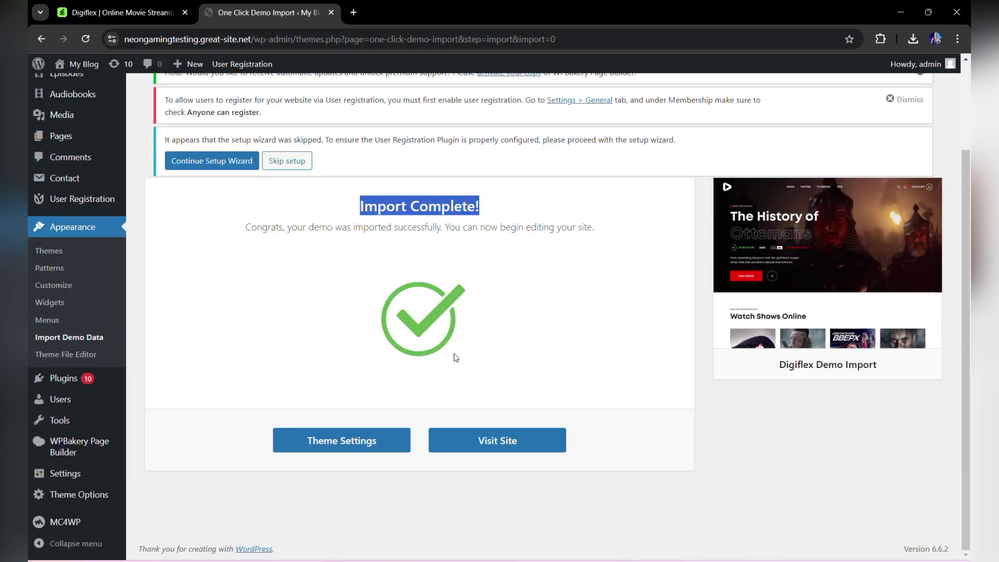
left_click(507, 394)
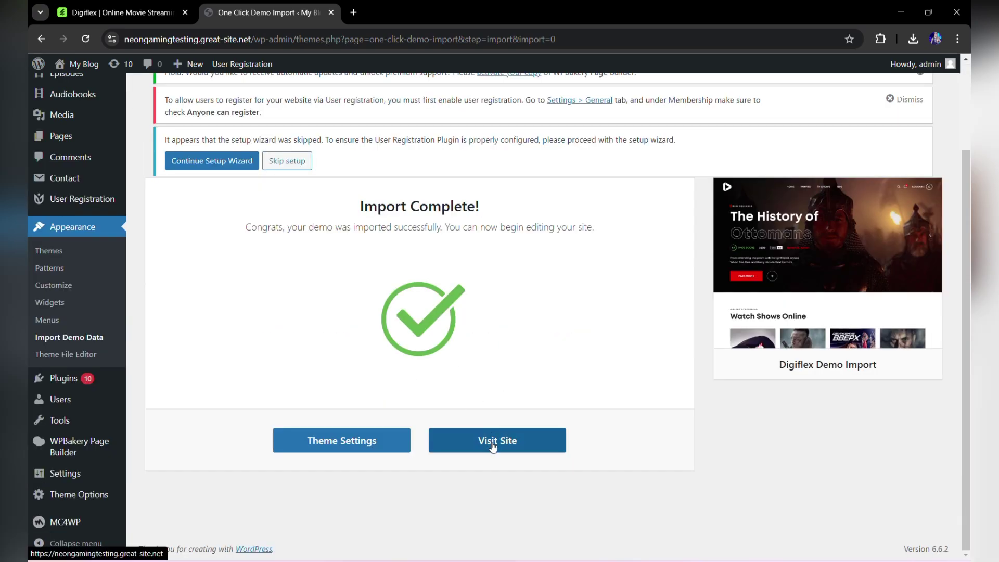
right_click(493, 446)
left_click(542, 309)
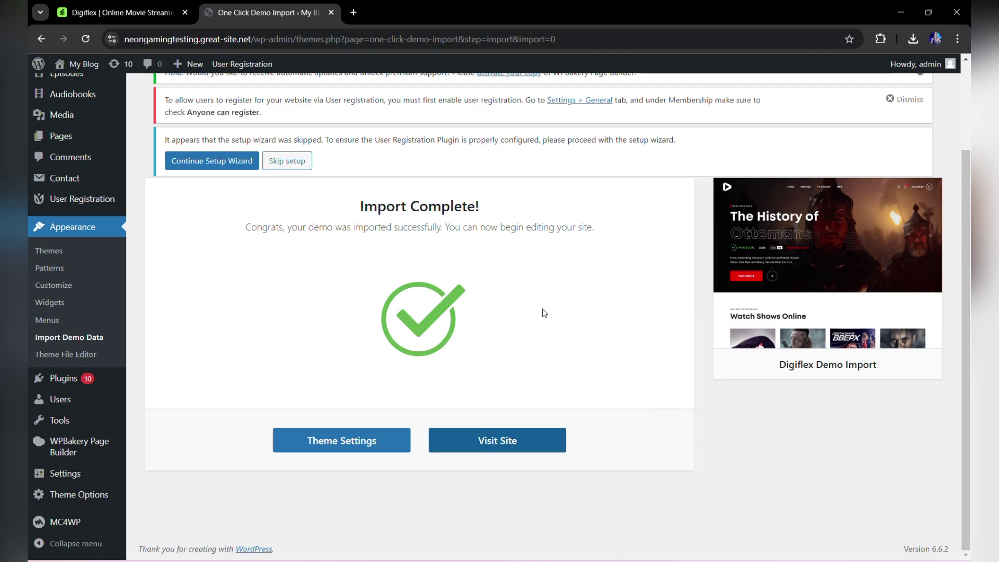
left_click(353, 5)
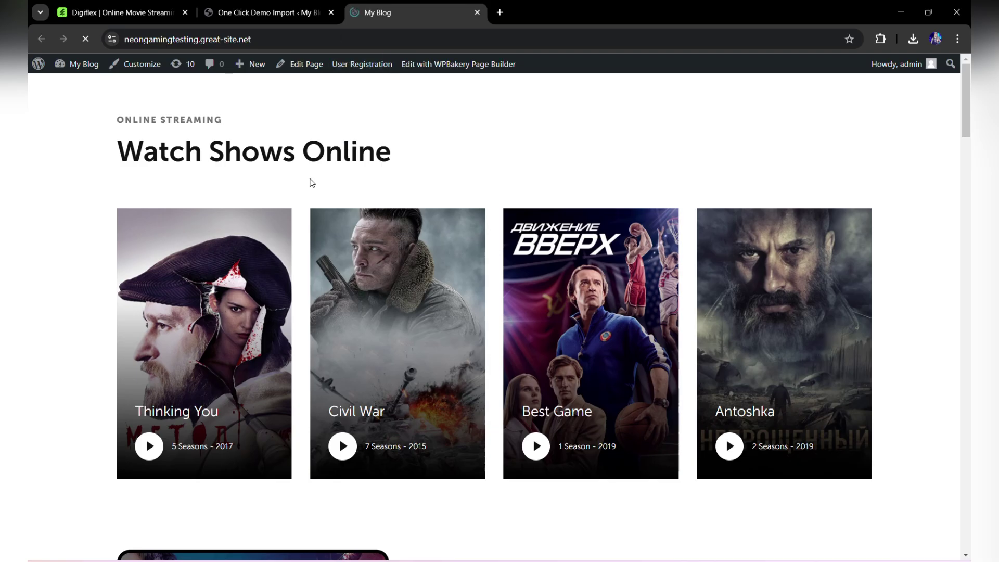
Step: Look through the sections of the site's home page and return to its hero banner
scroll(259, 272, "down", 7)
scroll(258, 270, "up", 3)
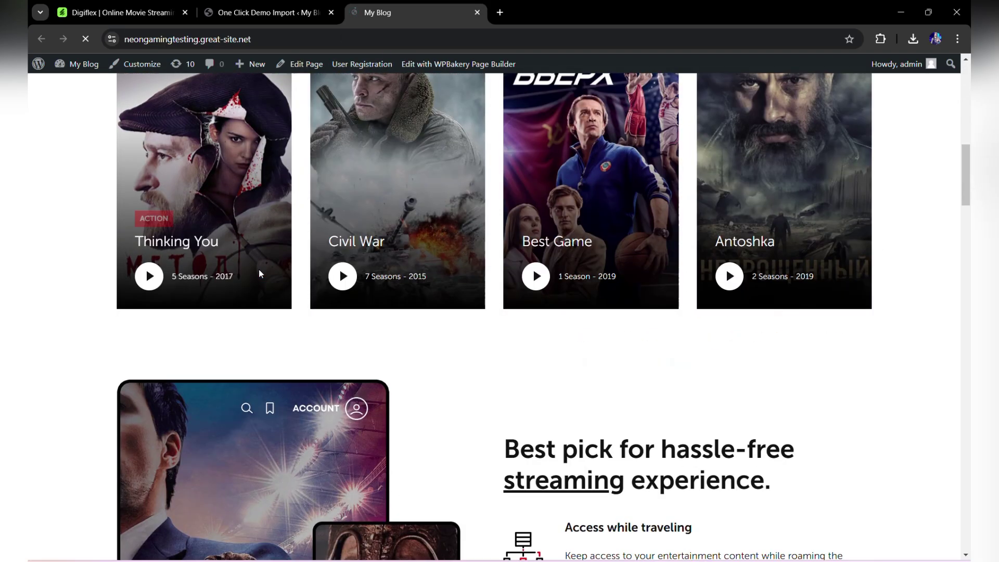
scroll(258, 269, "down", 6)
scroll(258, 270, "up", 12)
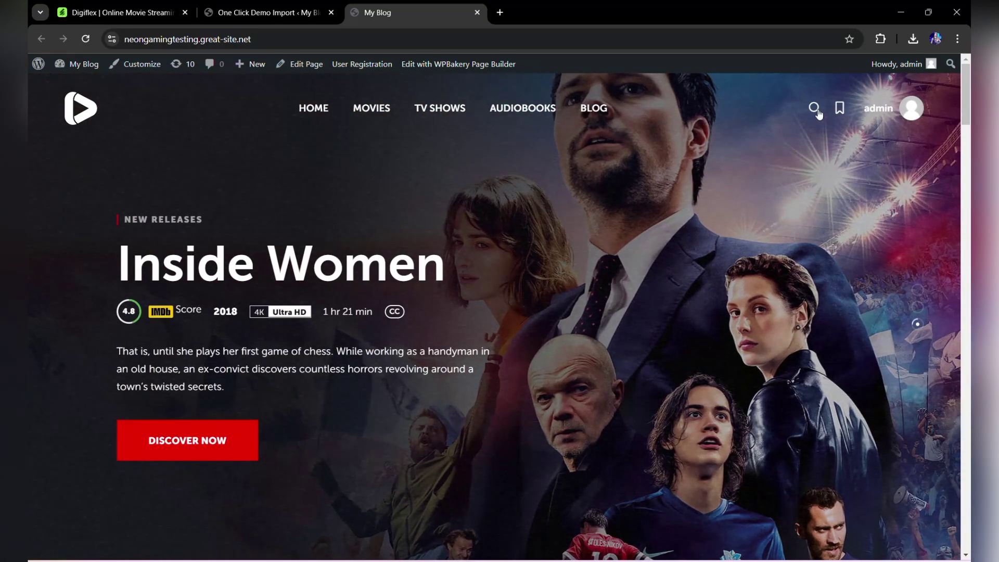
Step: Open the site's search overlay and examine its search field and content type options
left_click(818, 113)
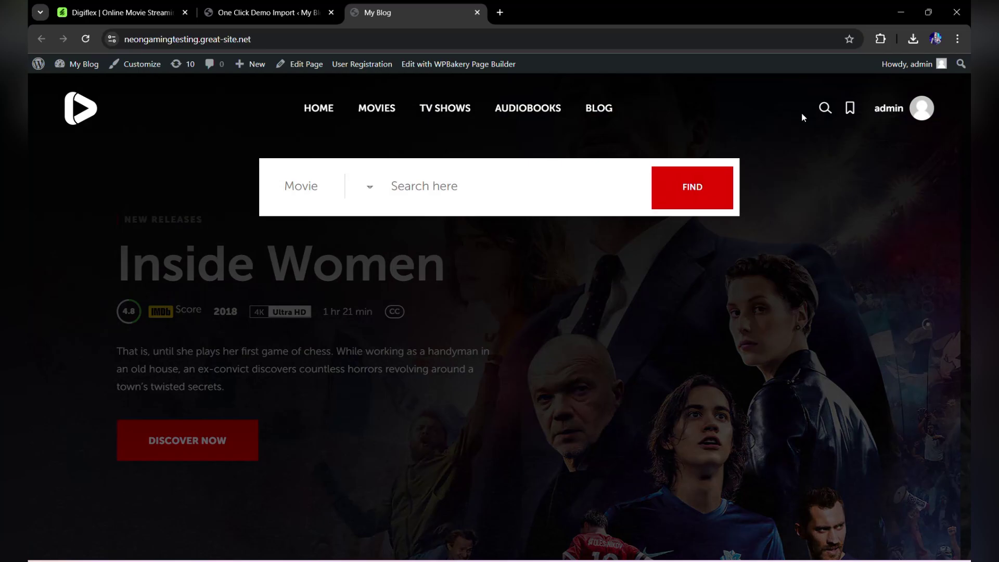
left_click(417, 200)
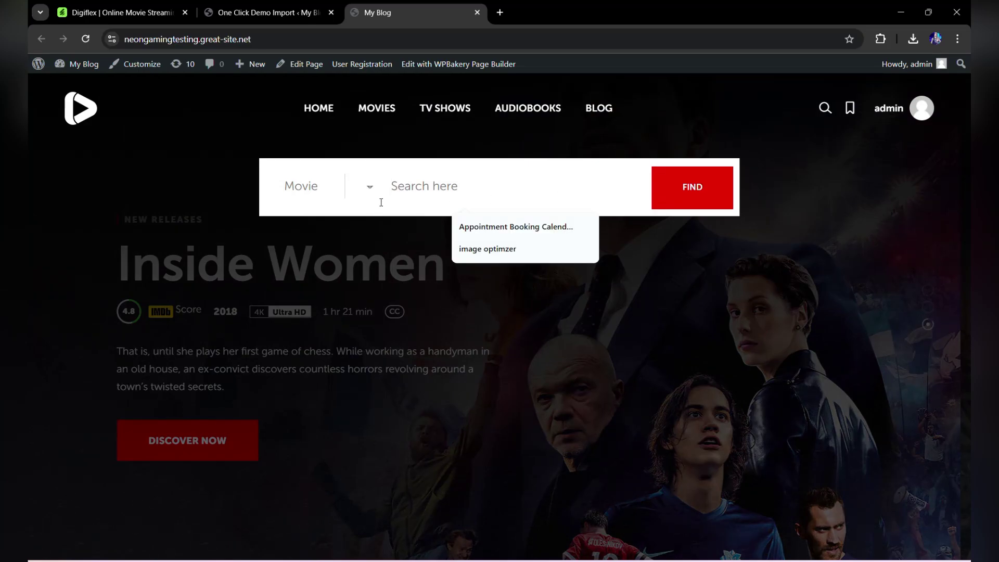
left_click(311, 195)
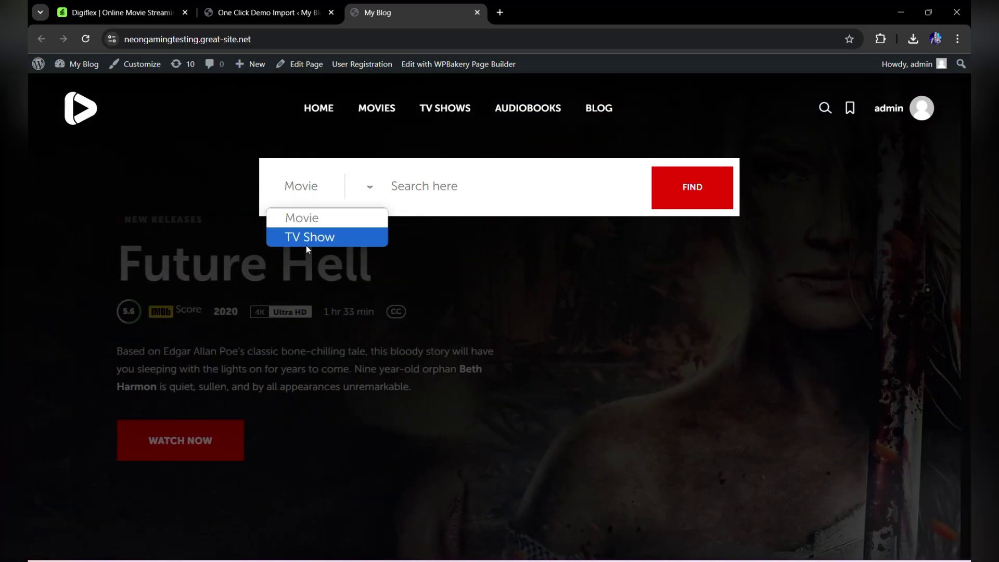
left_click(422, 286)
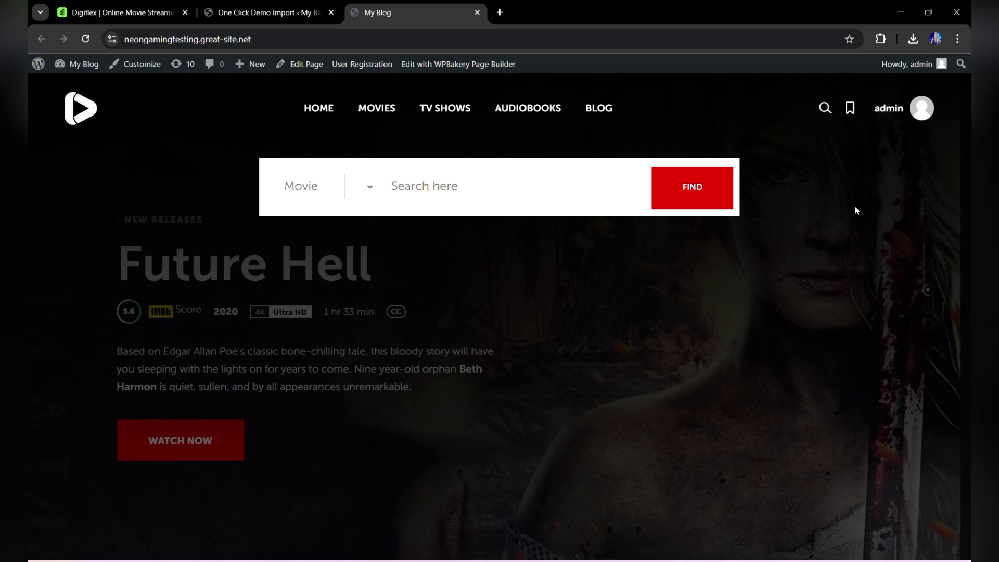